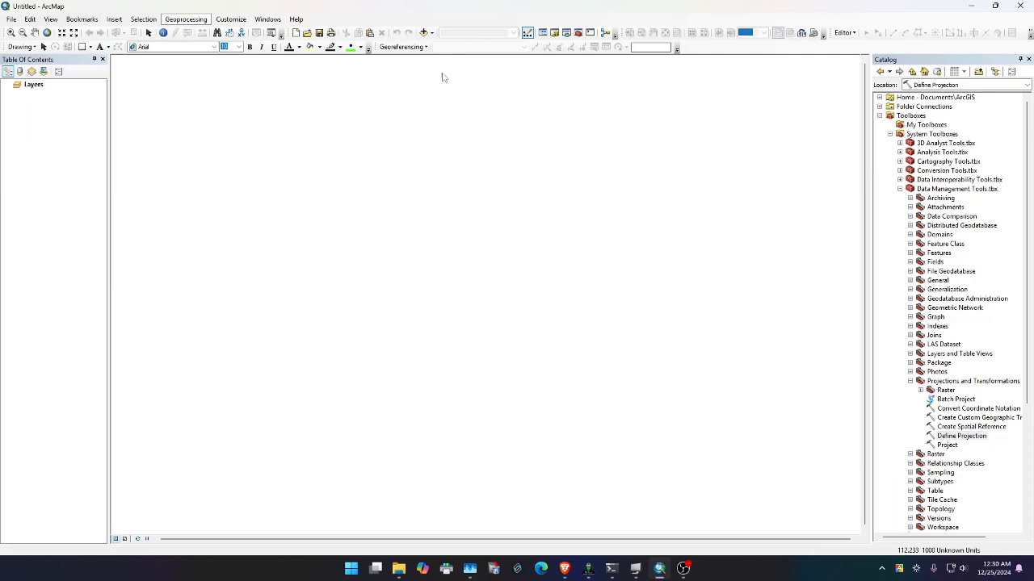
- Add the image Digitization.jpg from the leccture 4 folder to the map
click(423, 33)
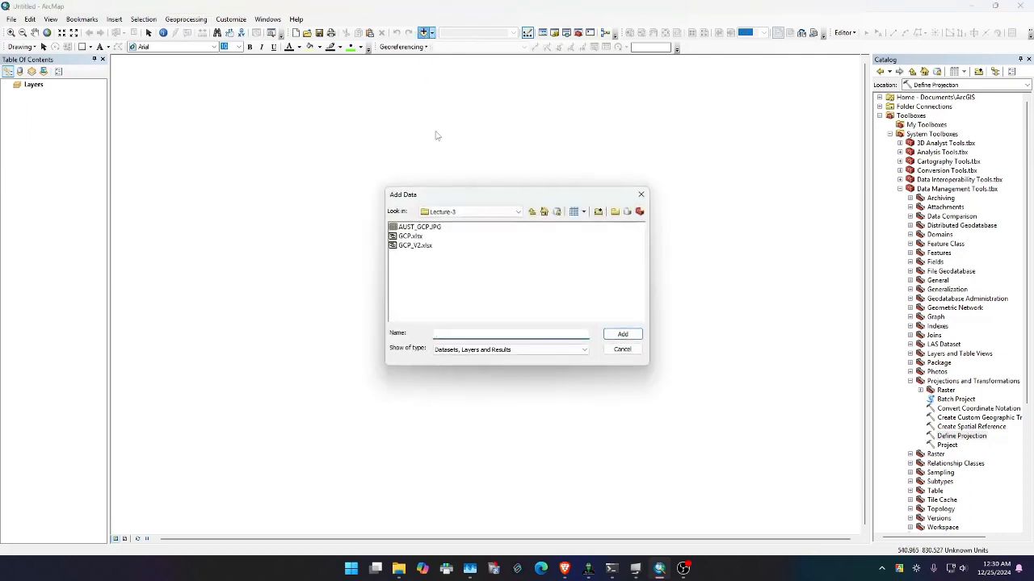
click(531, 212)
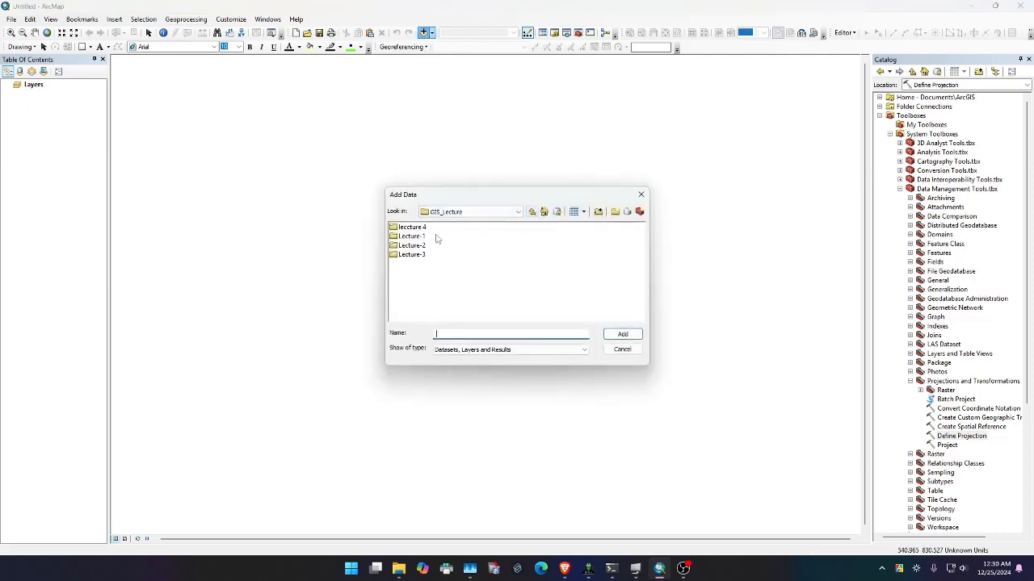
click(421, 231)
double_click(421, 230)
click(419, 228)
click(622, 333)
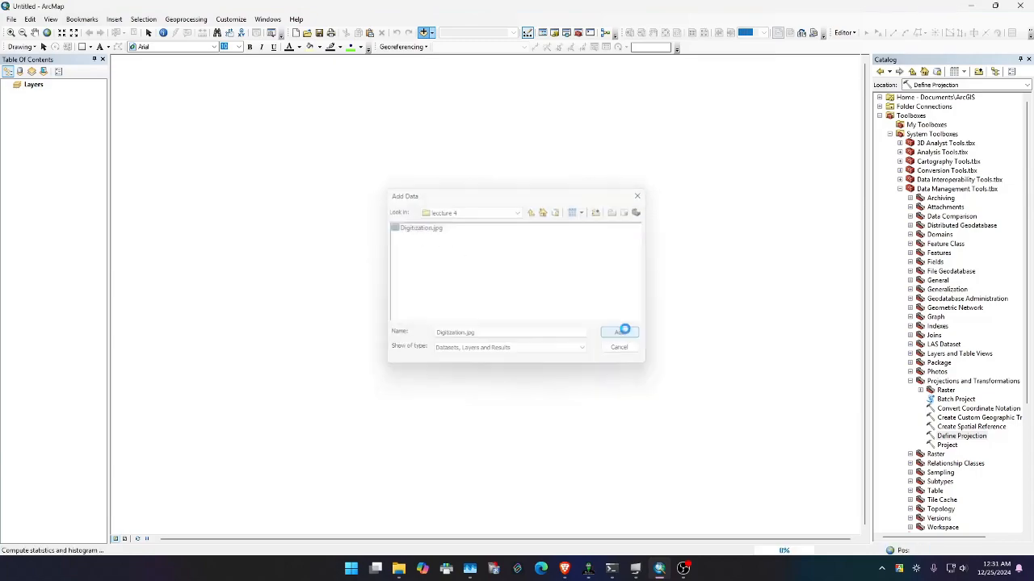
click(595, 332)
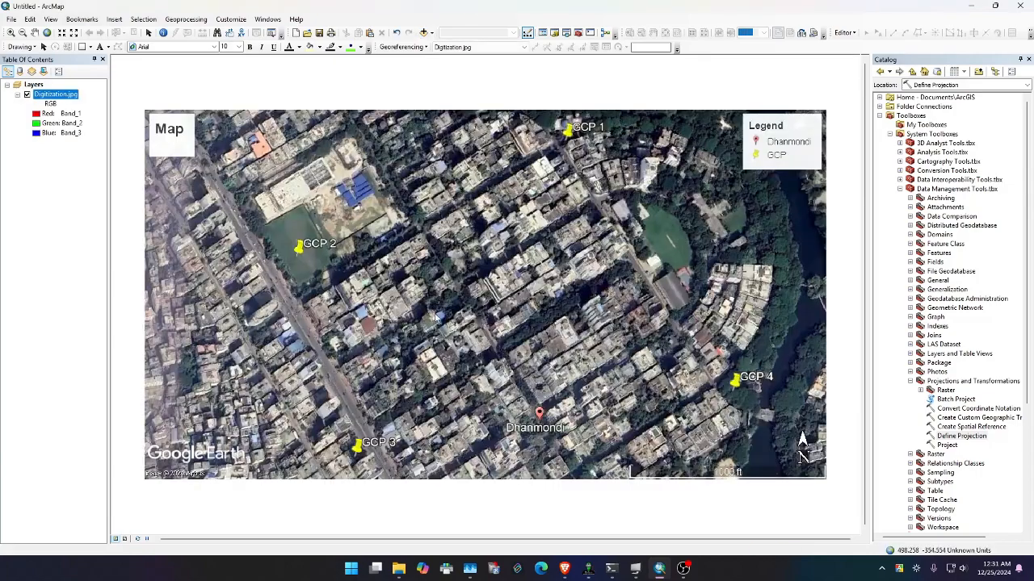
- Examine the buildings, roads and open ground around GCP 2 in the satellite image
scroll(519, 283, down, 1)
scroll(519, 282, down, 2)
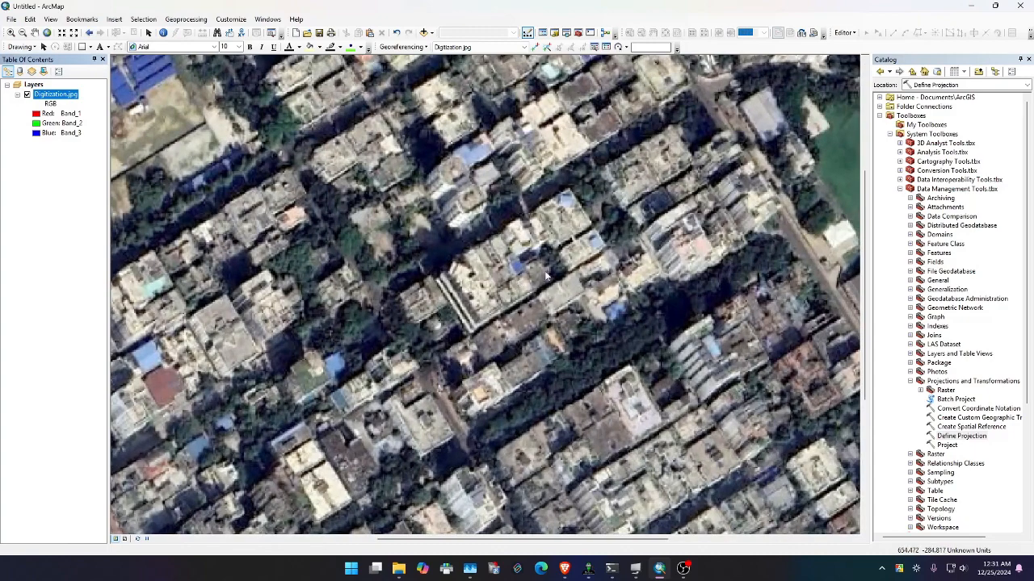
scroll(521, 279, up, 3)
drag(274, 288, 401, 202)
drag(332, 118, 335, 267)
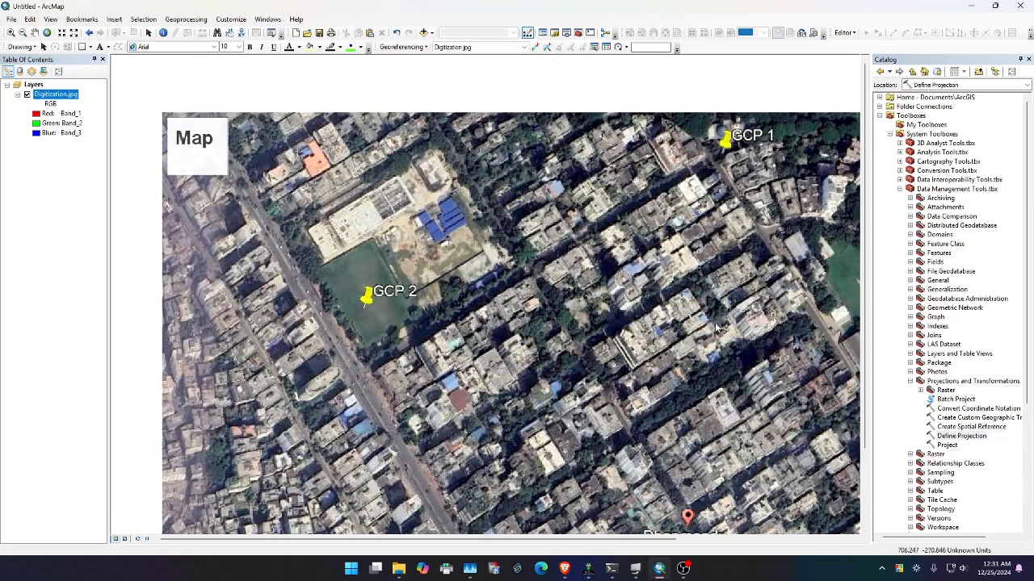
drag(712, 319, 776, 344)
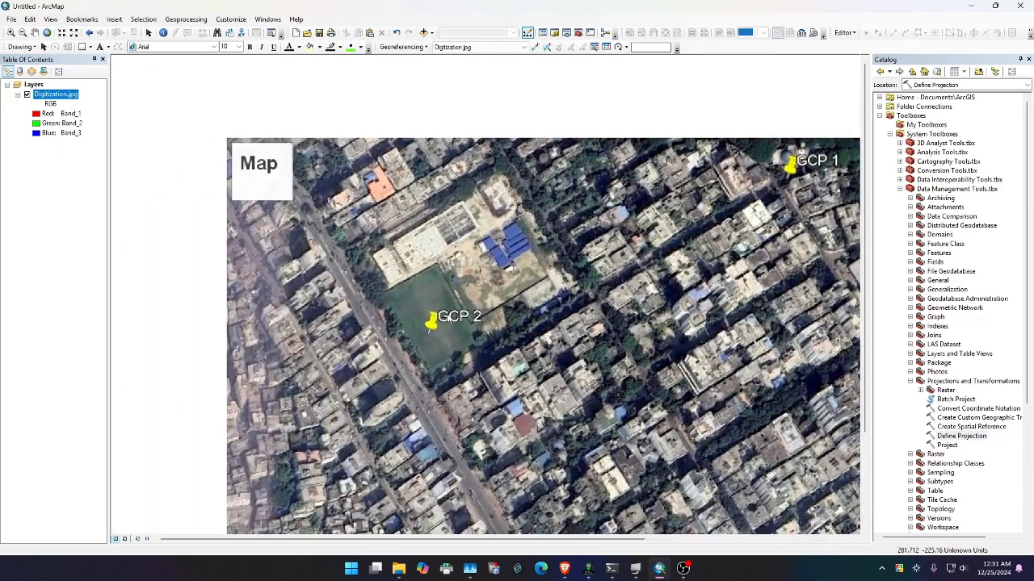
scroll(450, 319, down, 1)
drag(520, 262, 492, 316)
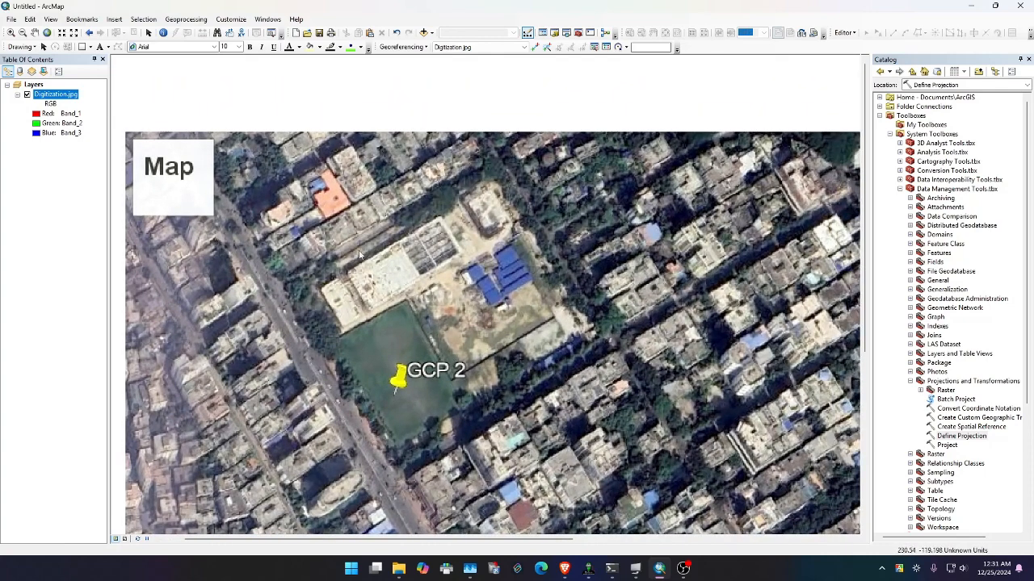
drag(450, 314, 433, 288)
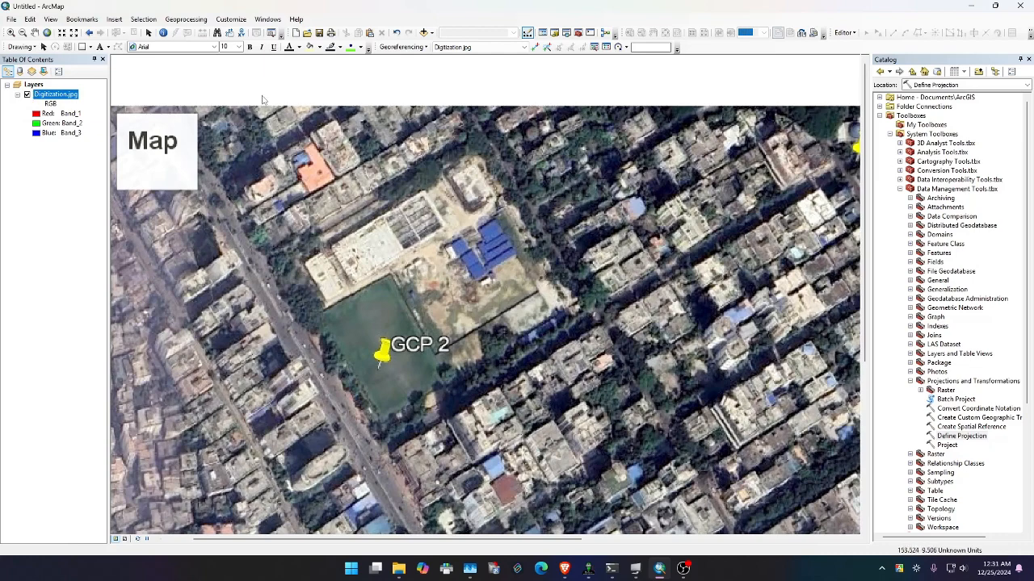
- Hide the Editor toolbar and show it again
right_click(733, 50)
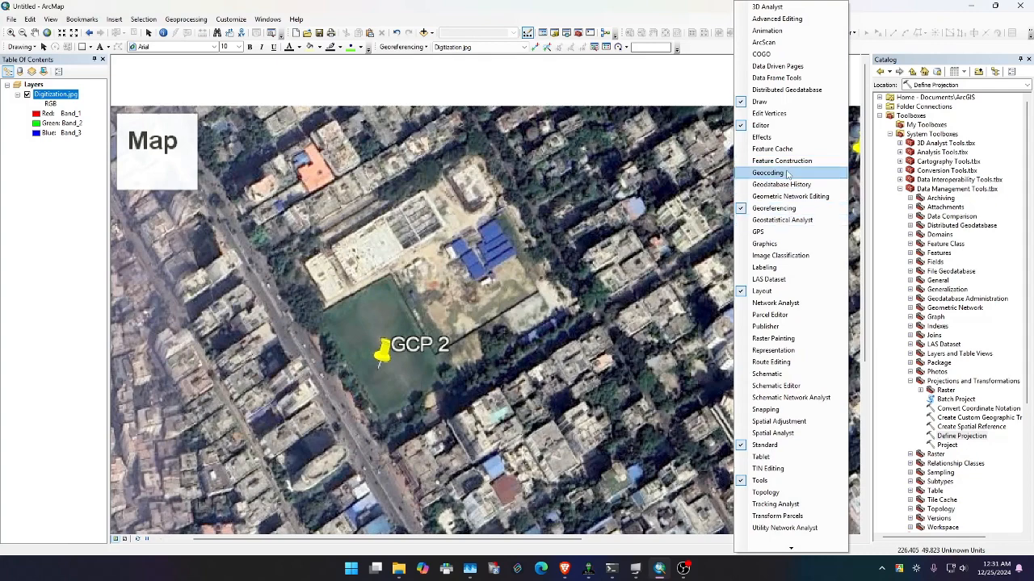
click(788, 126)
right_click(767, 37)
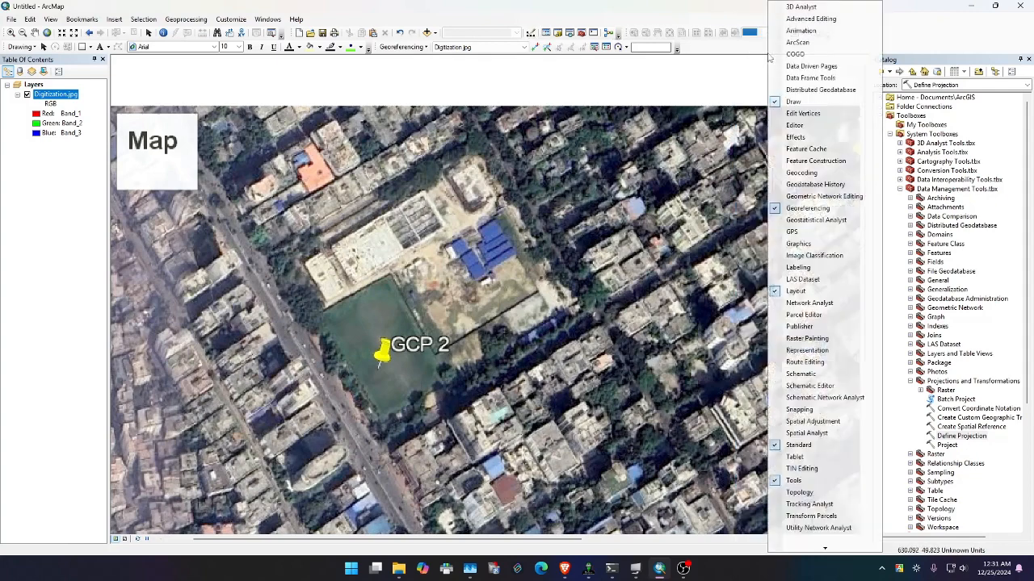
click(794, 126)
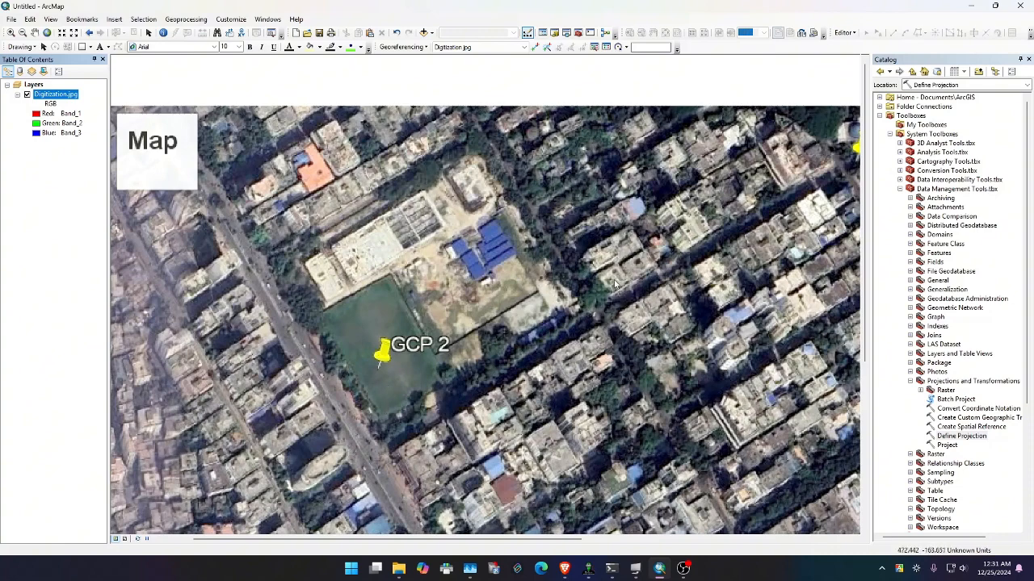
- Collapse the toolboxes in the Catalog and expand the GIS_Lecture folder connection down to the contents of leccture 4
click(880, 116)
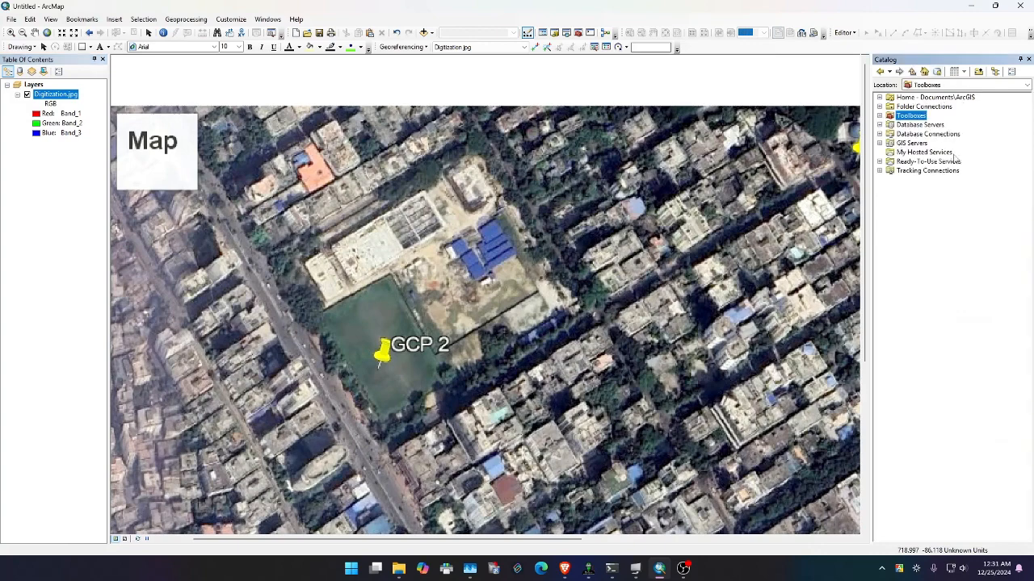
click(880, 97)
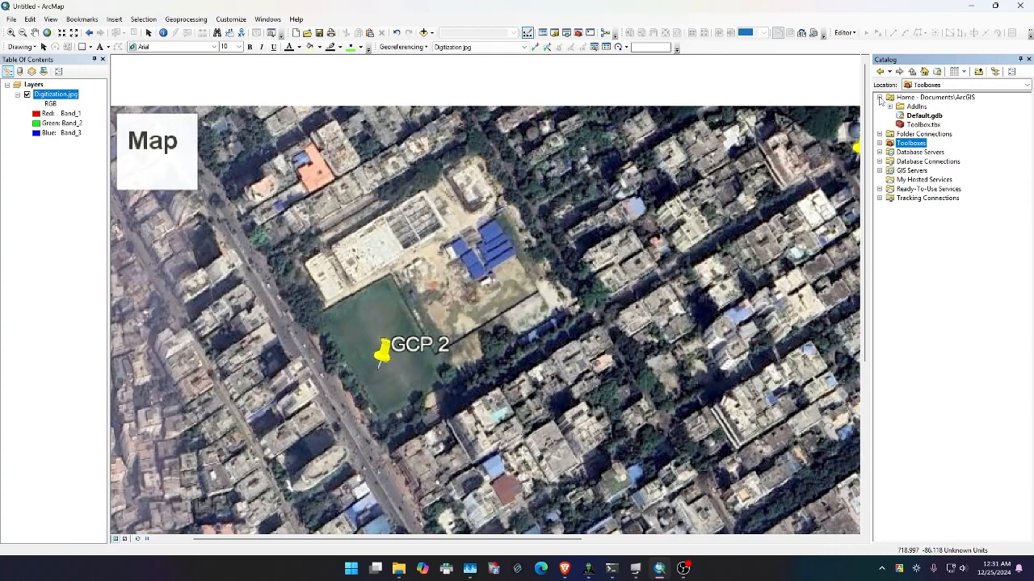
click(879, 98)
click(880, 106)
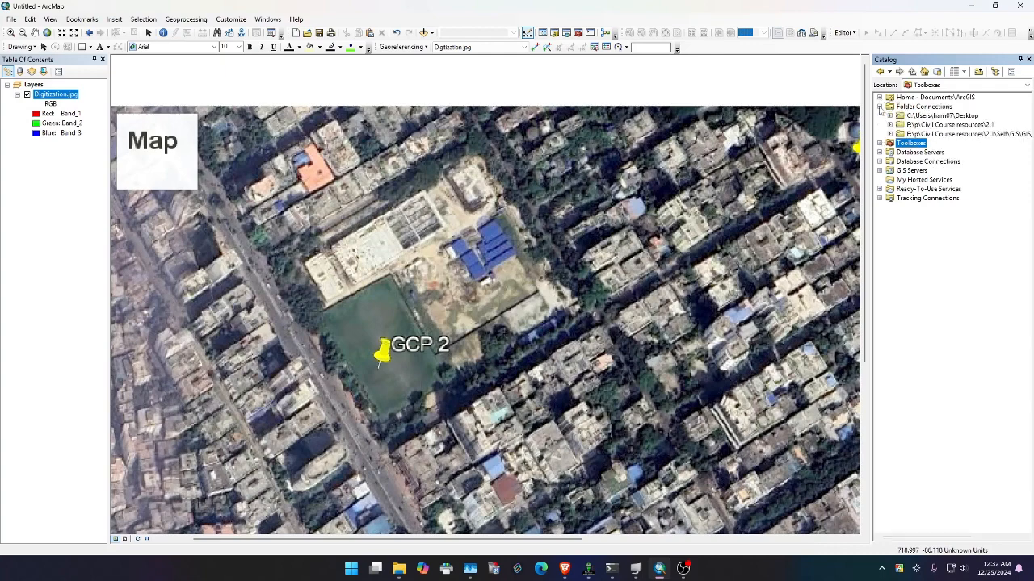
click(973, 135)
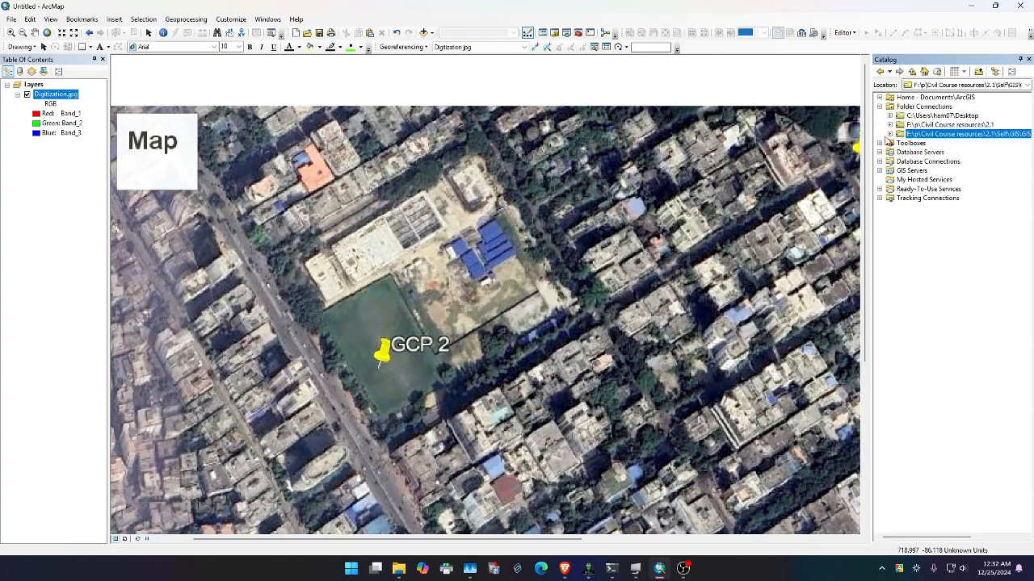
click(889, 134)
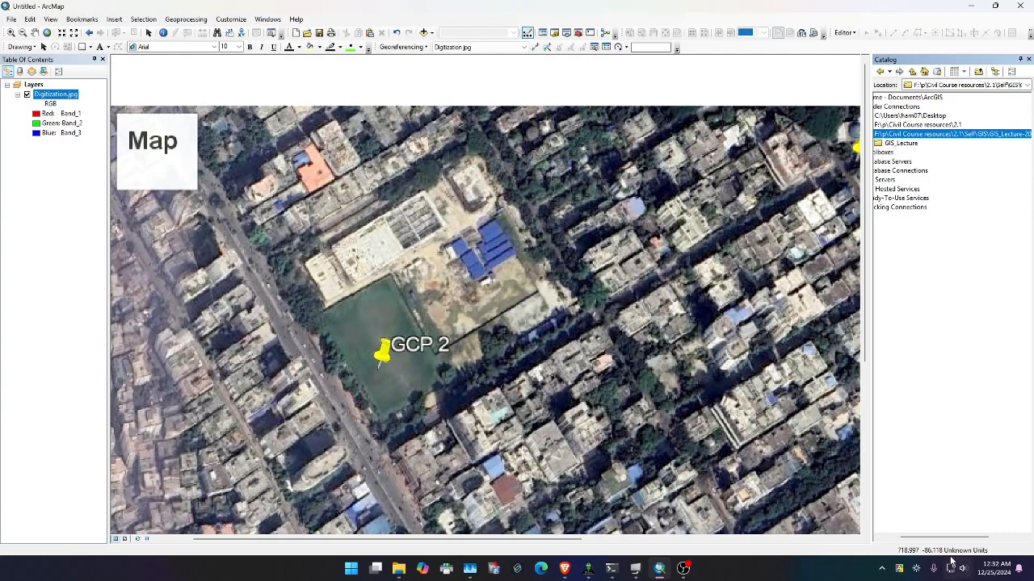
drag(944, 538, 923, 539)
click(888, 143)
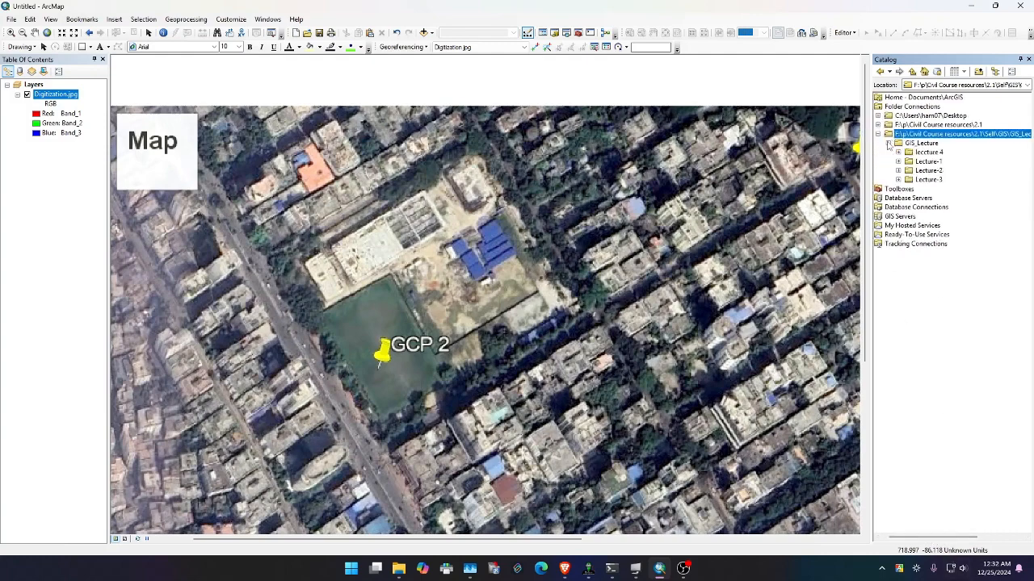
click(898, 153)
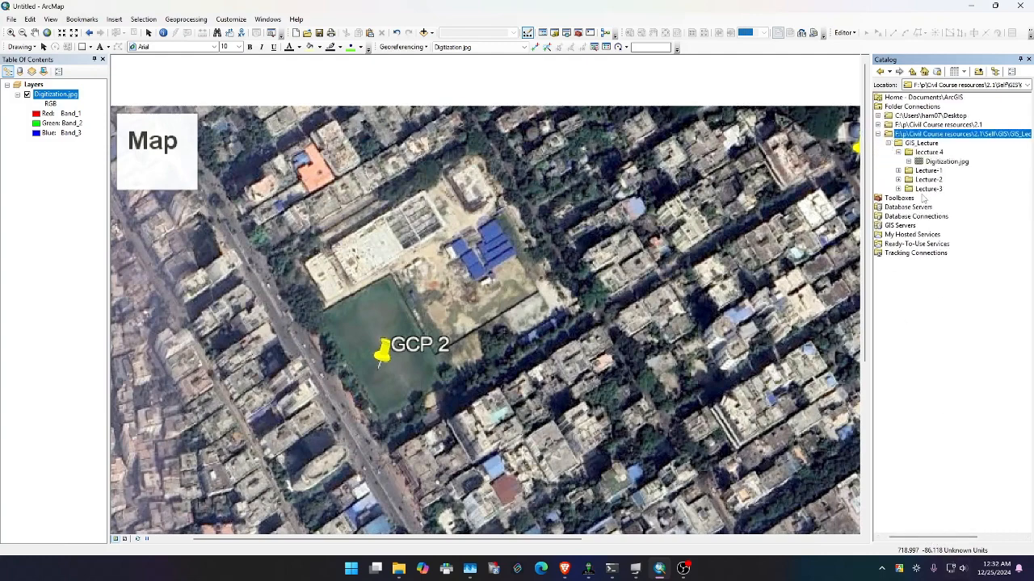
- Create a folder named "layers for digitization" inside the leccture 4 folder
right_click(922, 153)
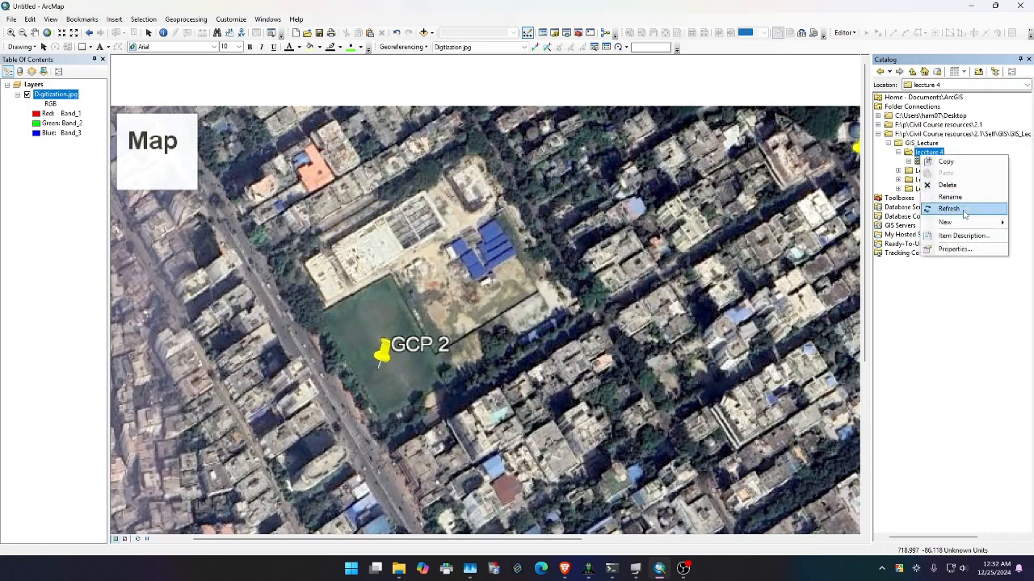
mouse_move(945, 222)
click(894, 224)
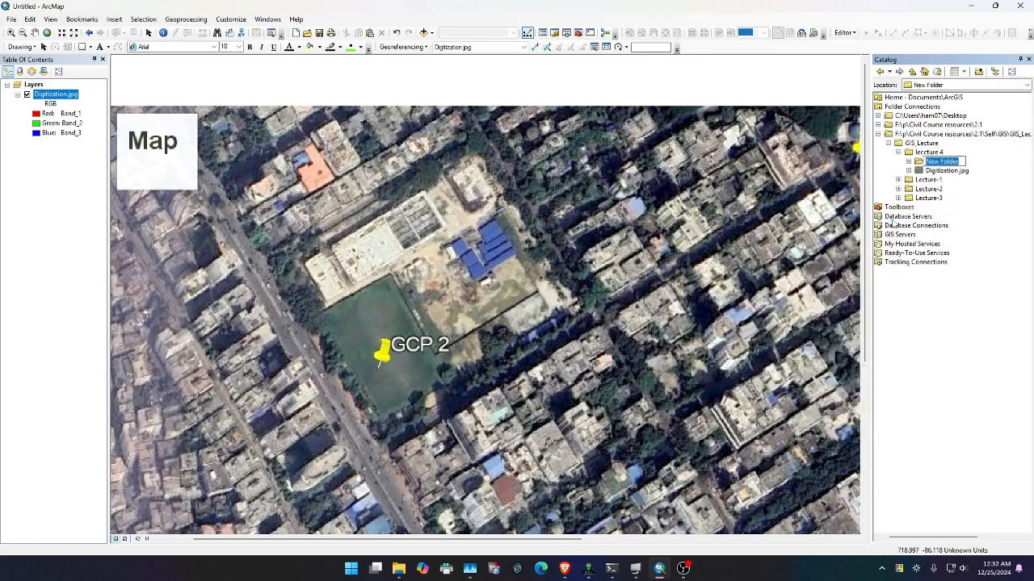
text(layers for digitization)
key(Return)
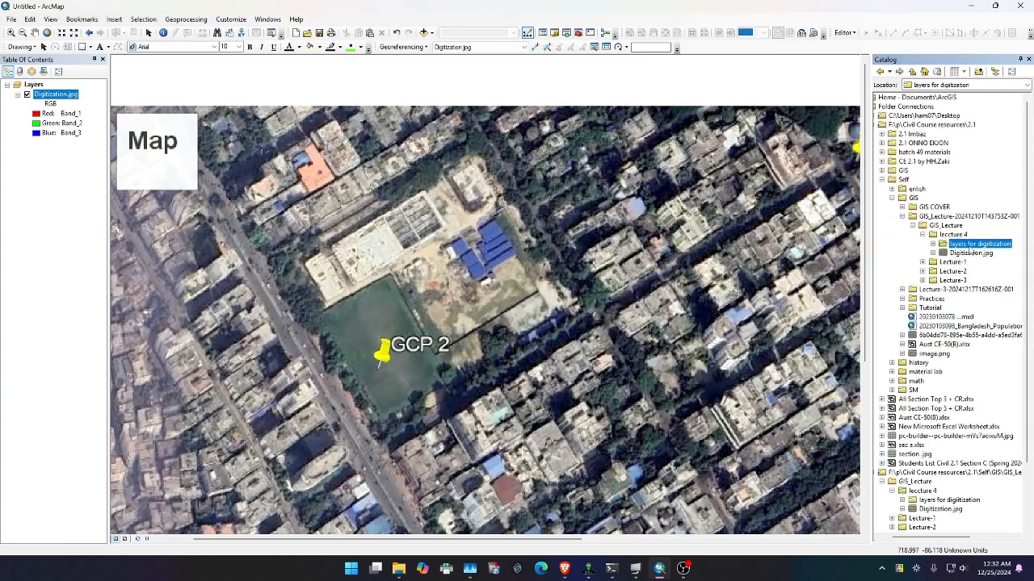
- Set up a new polygon shapefile named Boundary in the "layers for digitization" folder and open its spatial reference settings
right_click(969, 246)
mouse_move(973, 314)
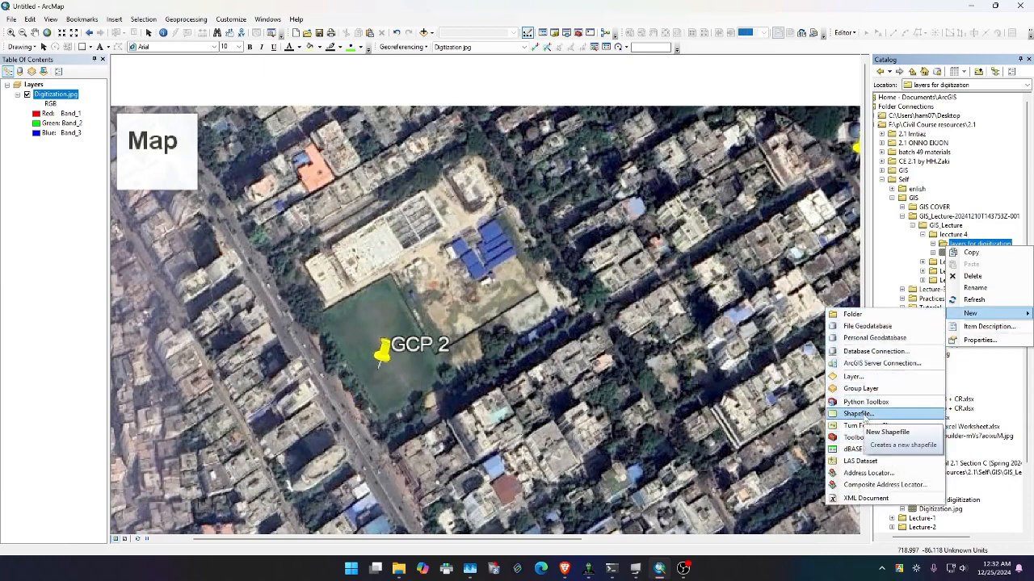
click(861, 414)
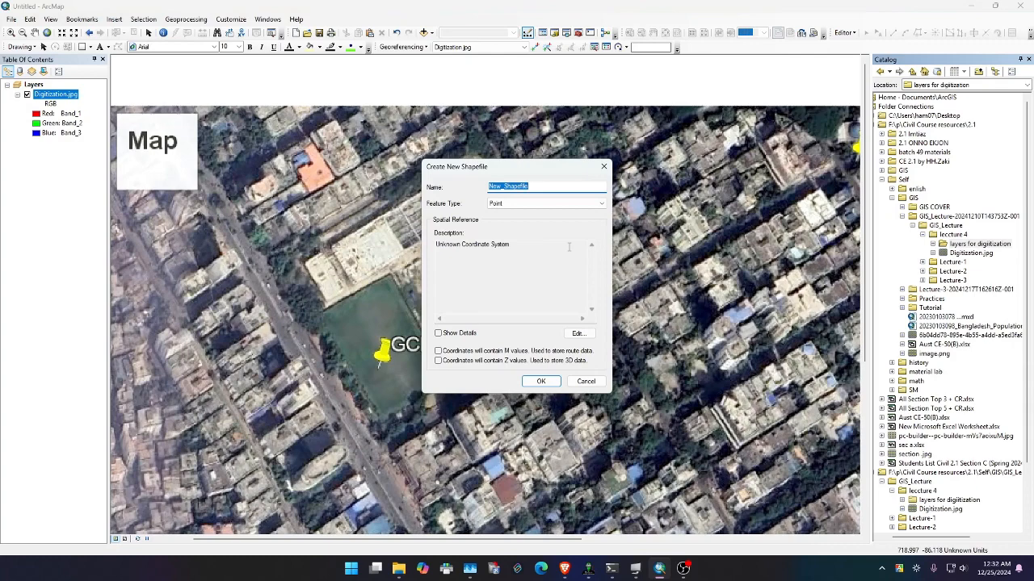
text(Boundary)
click(583, 203)
click(566, 219)
click(565, 203)
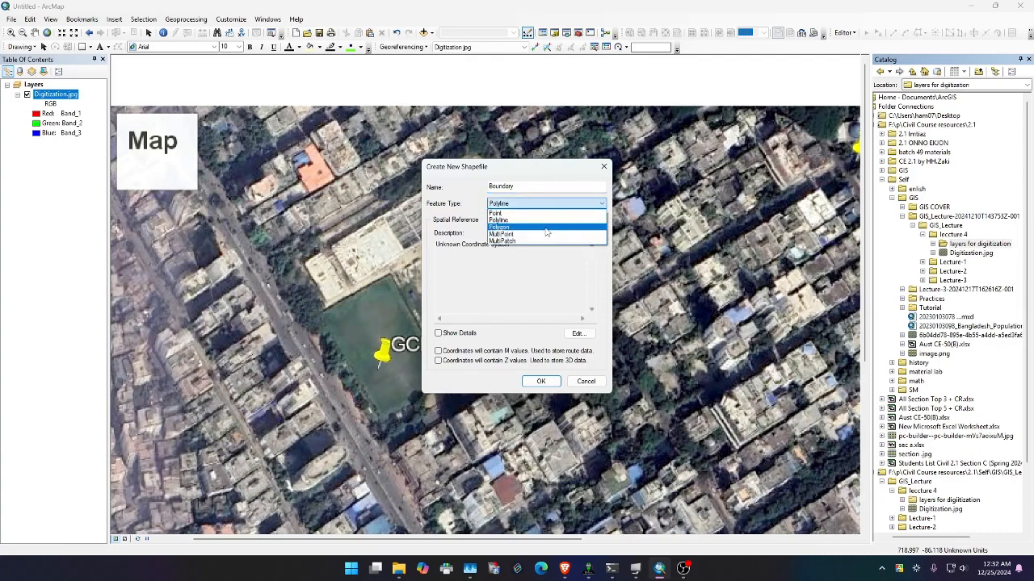
click(533, 227)
click(577, 333)
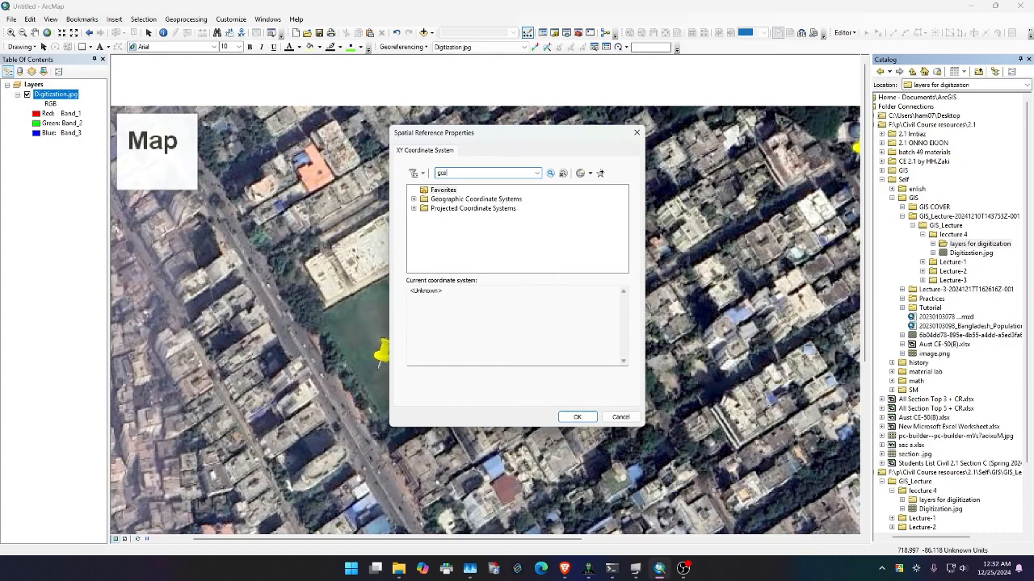
- Choose the projected coordinate system WGS 1984 UTM Zone 46N for the new Buildings shapefile
click(414, 200)
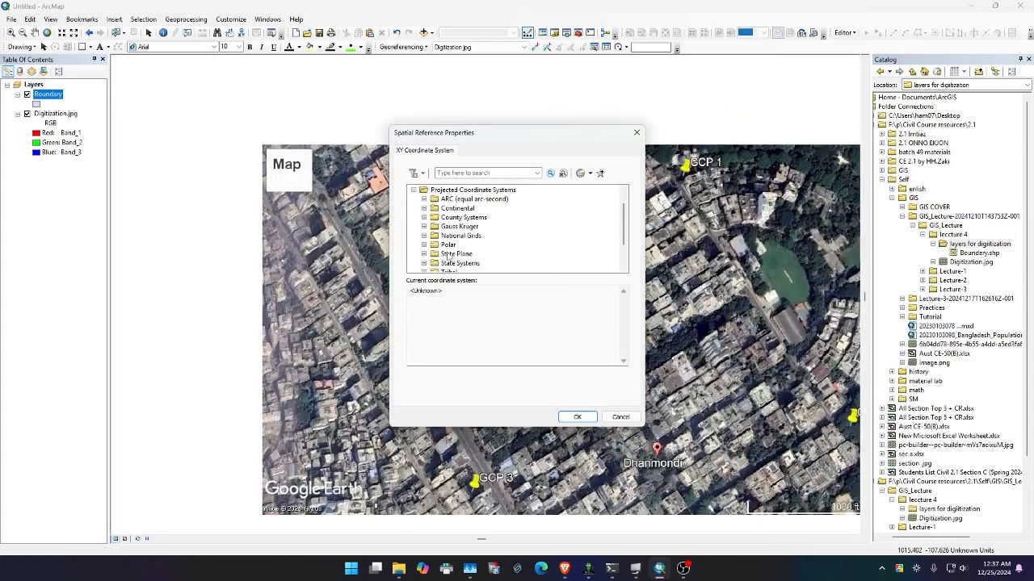
scroll(468, 246, down, 1)
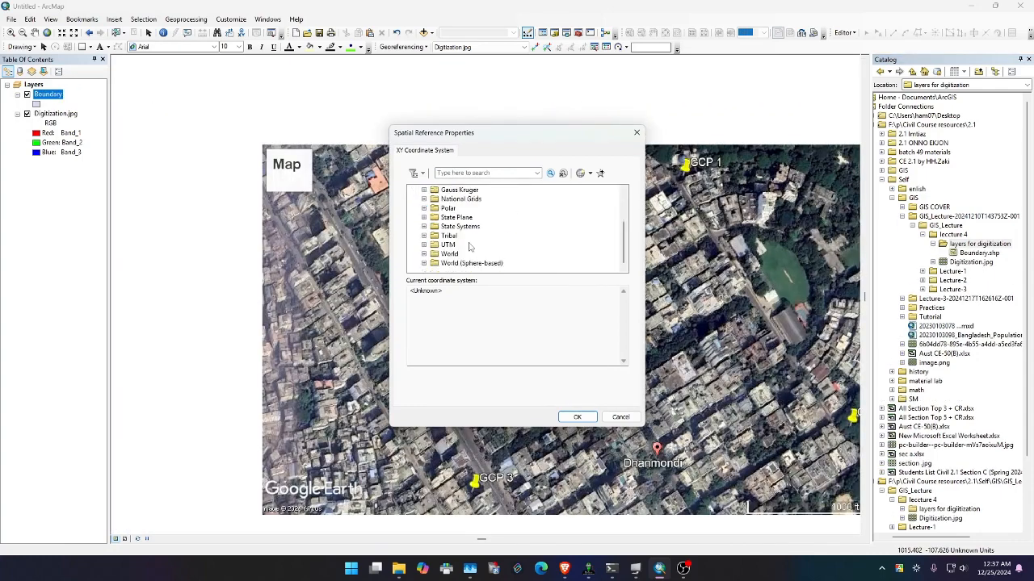
click(425, 245)
scroll(449, 249, down, 3)
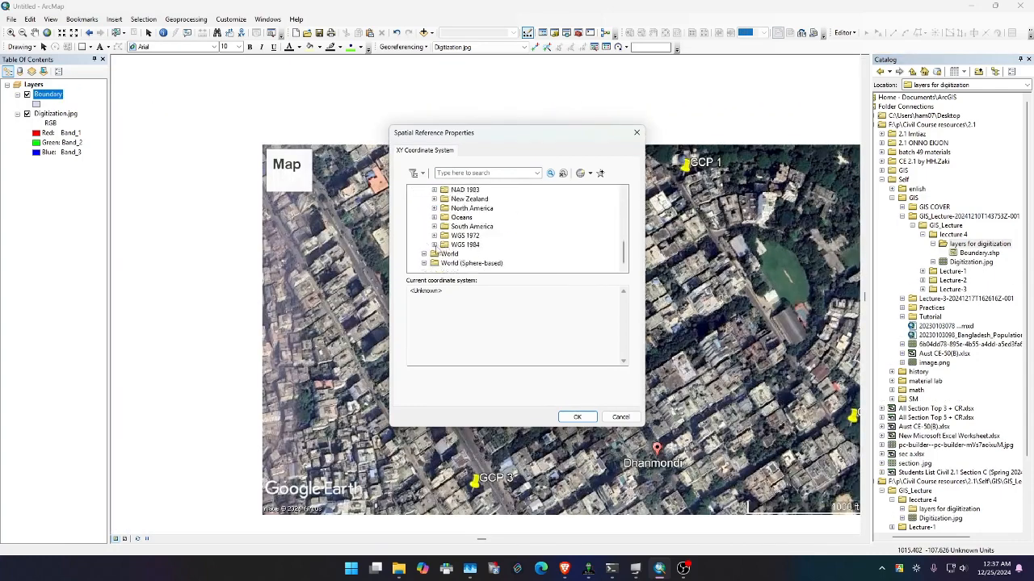
click(434, 245)
scroll(454, 247, down, 1)
click(445, 237)
scroll(457, 246, down, 10)
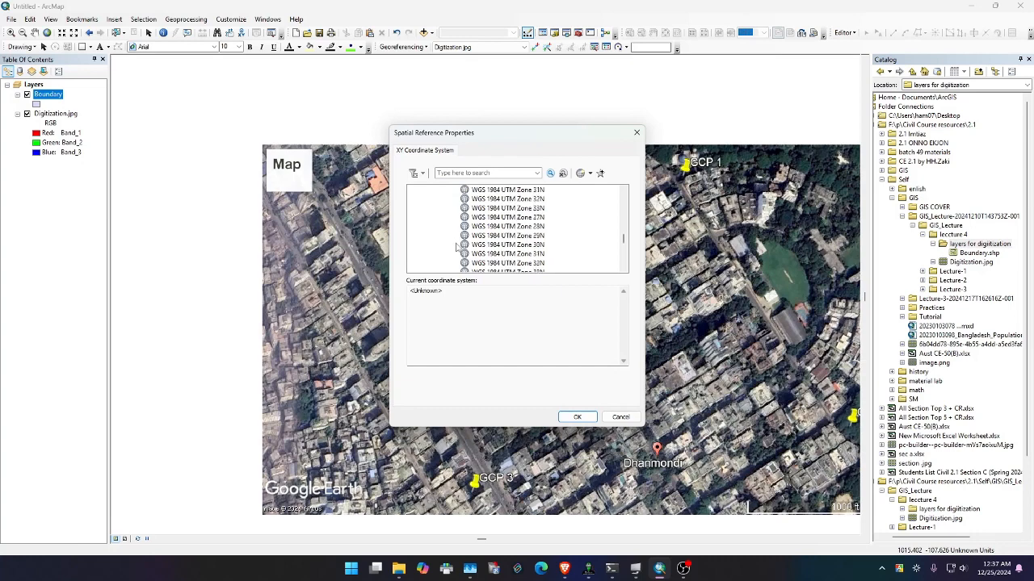
scroll(495, 250, down, 2)
click(512, 263)
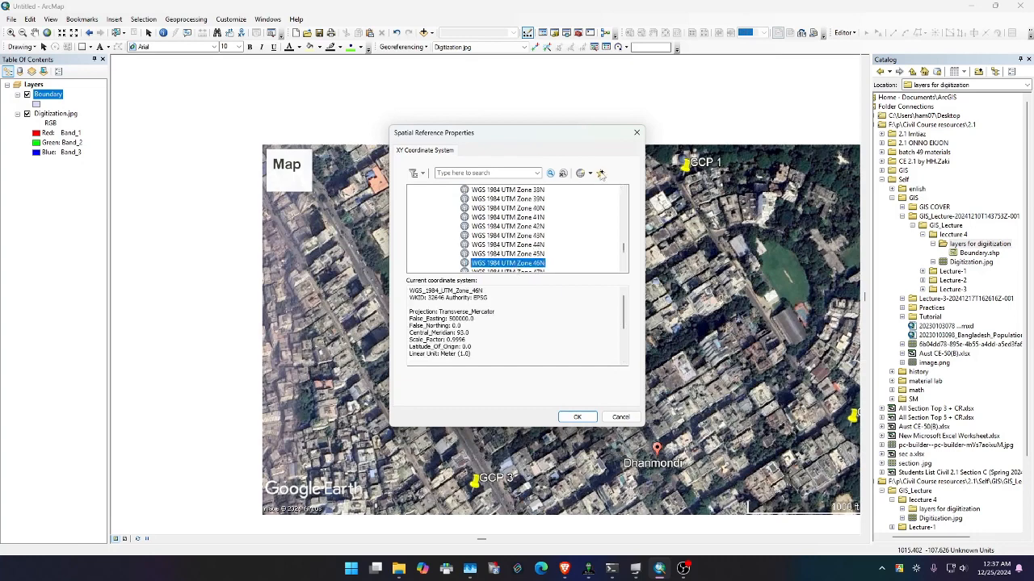
- Add the chosen coordinate system to the favorites, apply it, and create the Buildings shapefile
click(601, 173)
click(577, 415)
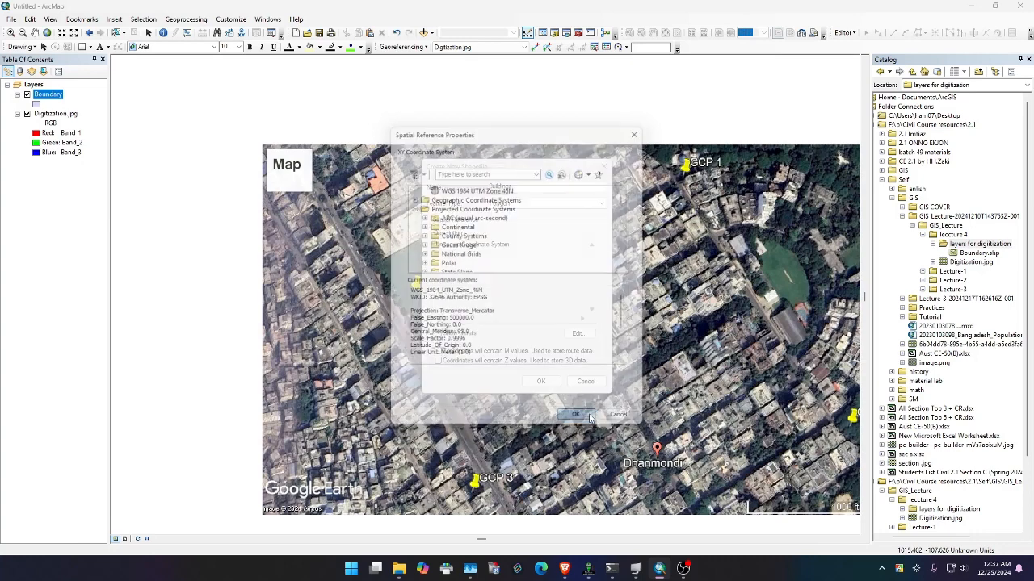
click(554, 386)
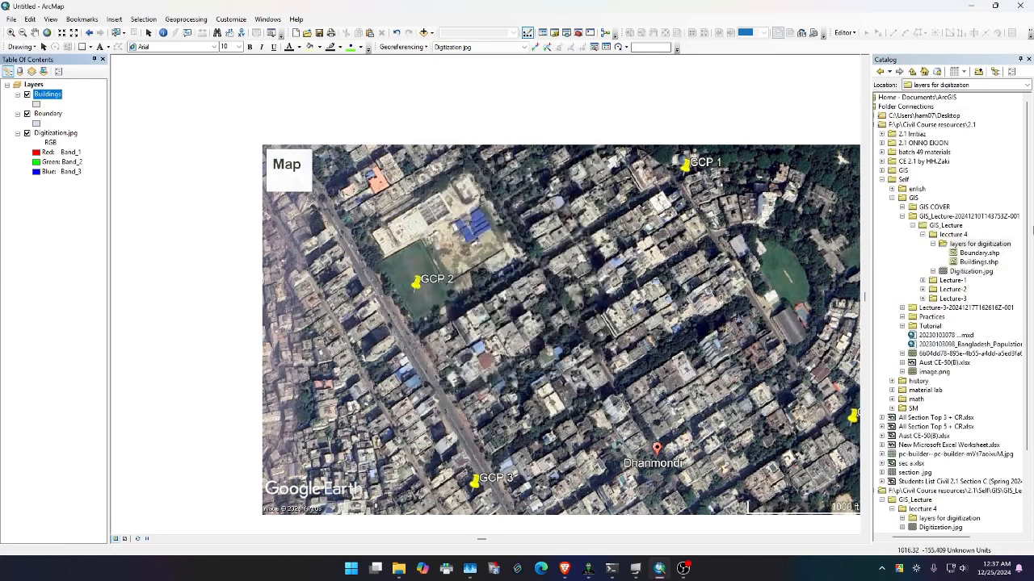
- Create a polyline shapefile named Roads in the "layers for digitization" folder with the favorite coordinate system WGS 1984 UTM Zone 46N
right_click(951, 245)
mouse_move(973, 314)
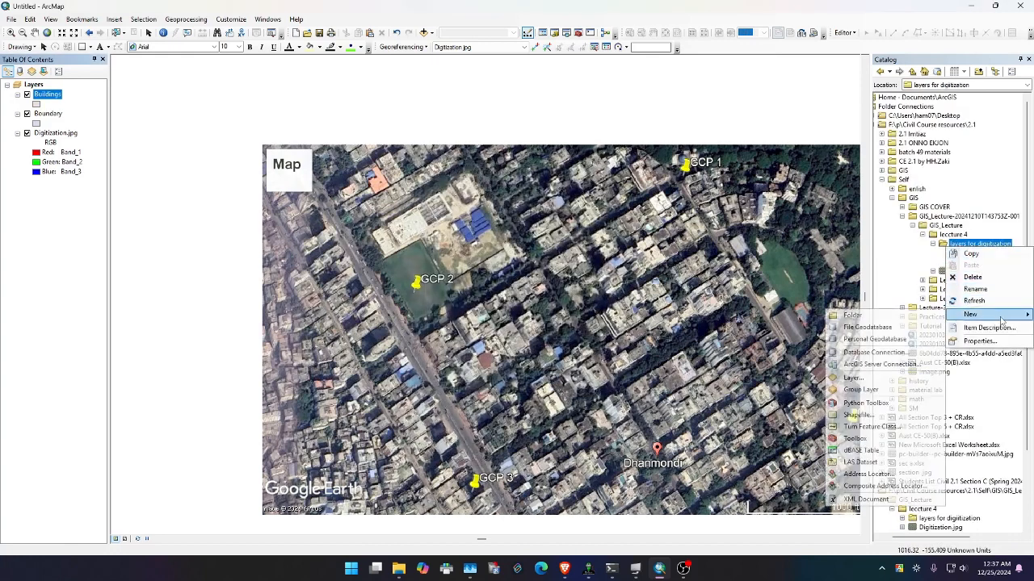
click(878, 415)
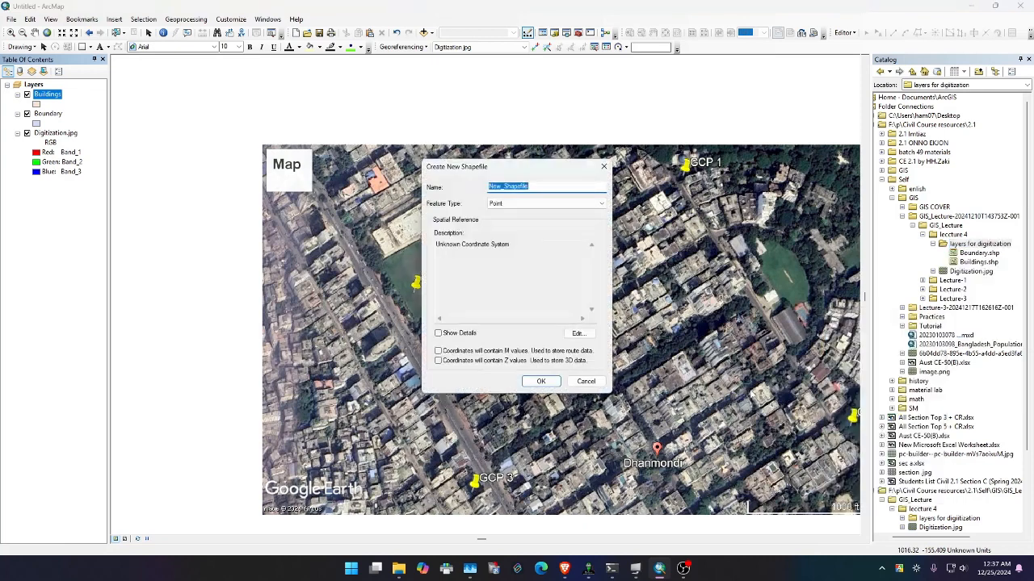
text(Roads)
click(599, 203)
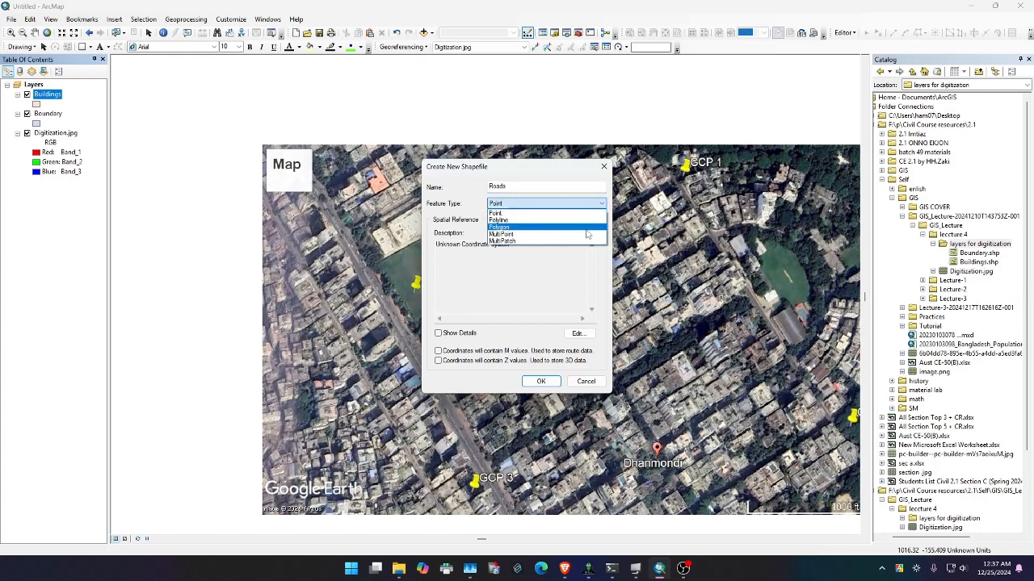
click(558, 219)
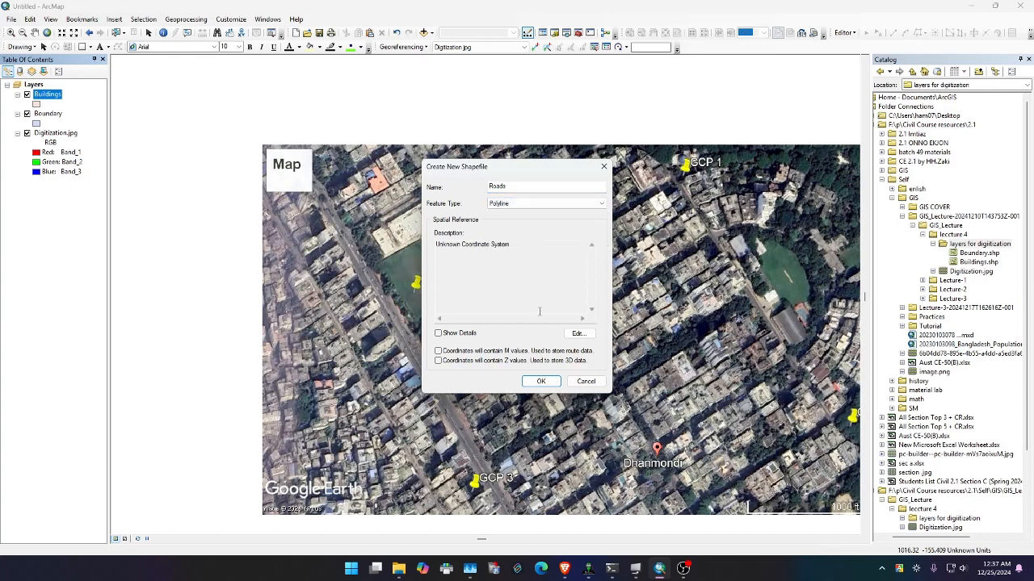
click(578, 333)
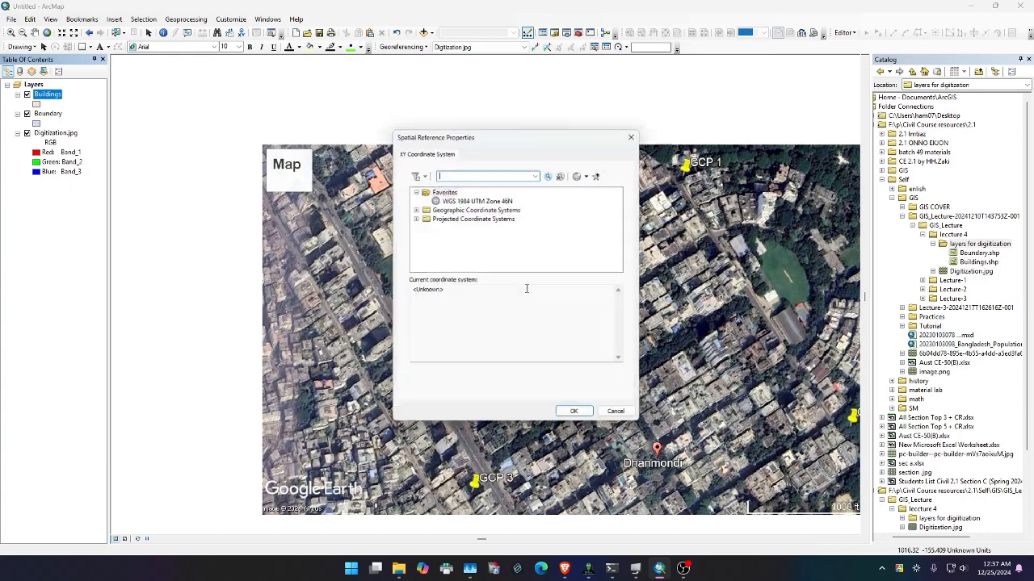
click(478, 199)
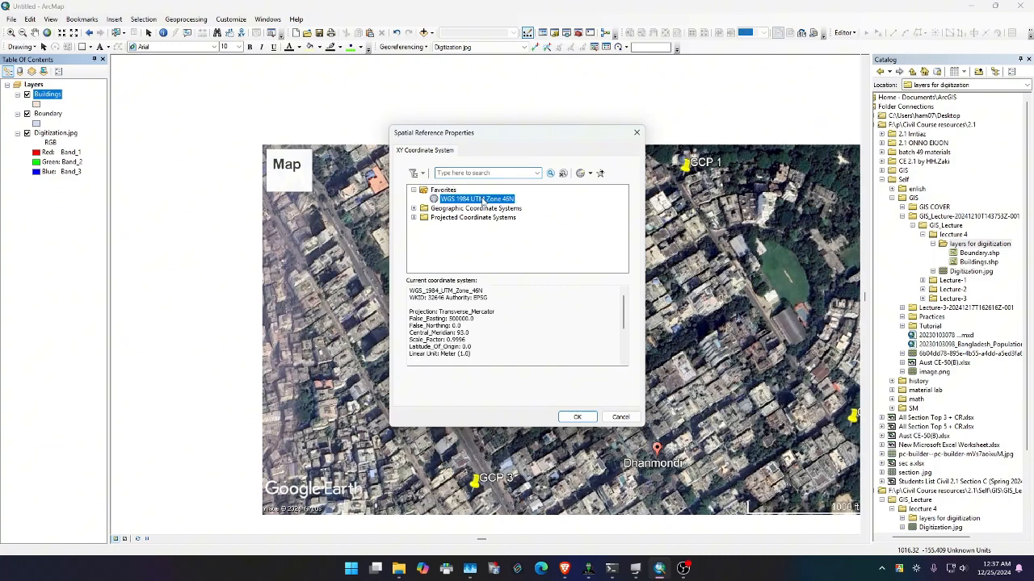
click(577, 416)
click(552, 389)
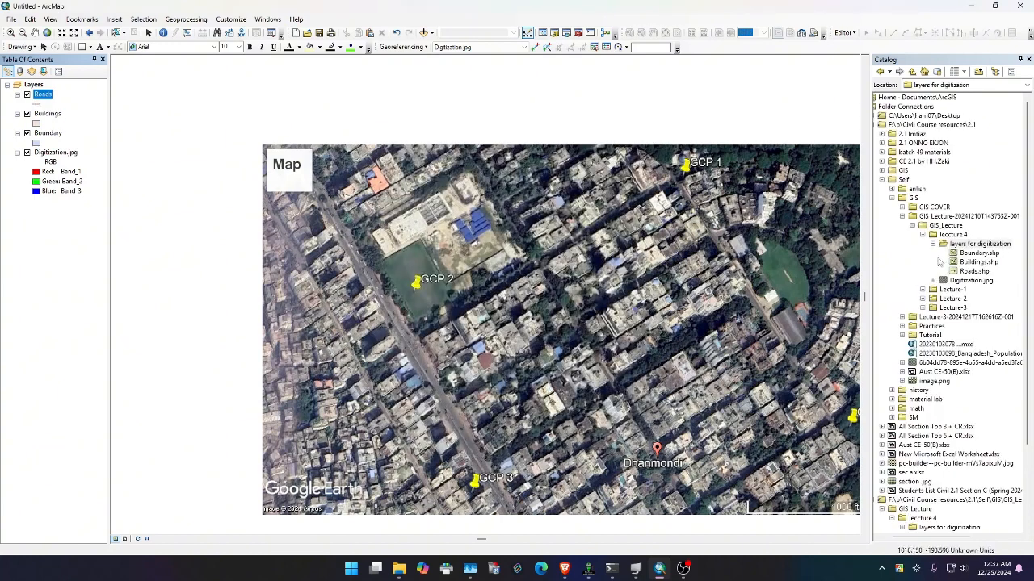
right_click(997, 245)
mouse_move(973, 312)
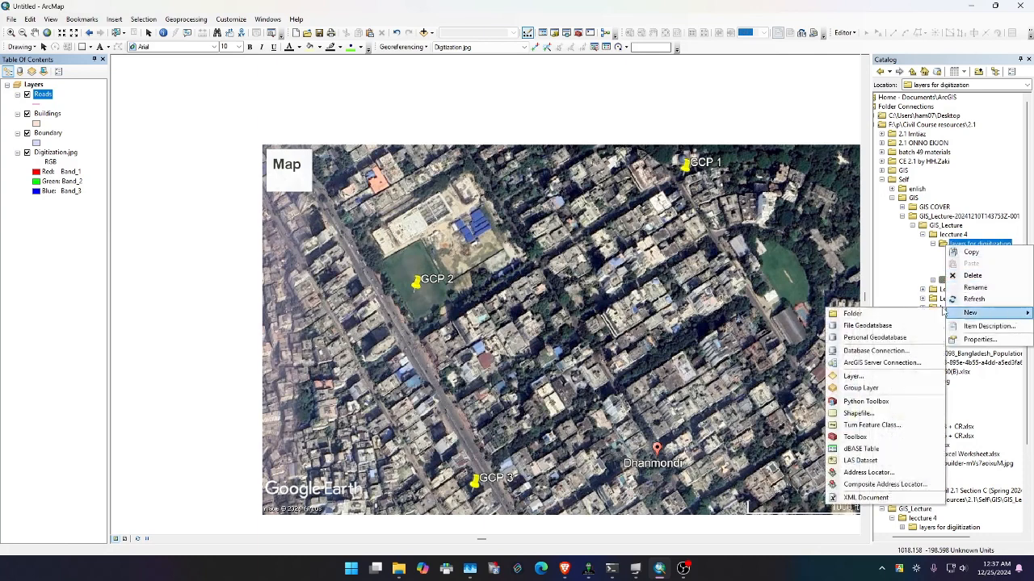
click(924, 313)
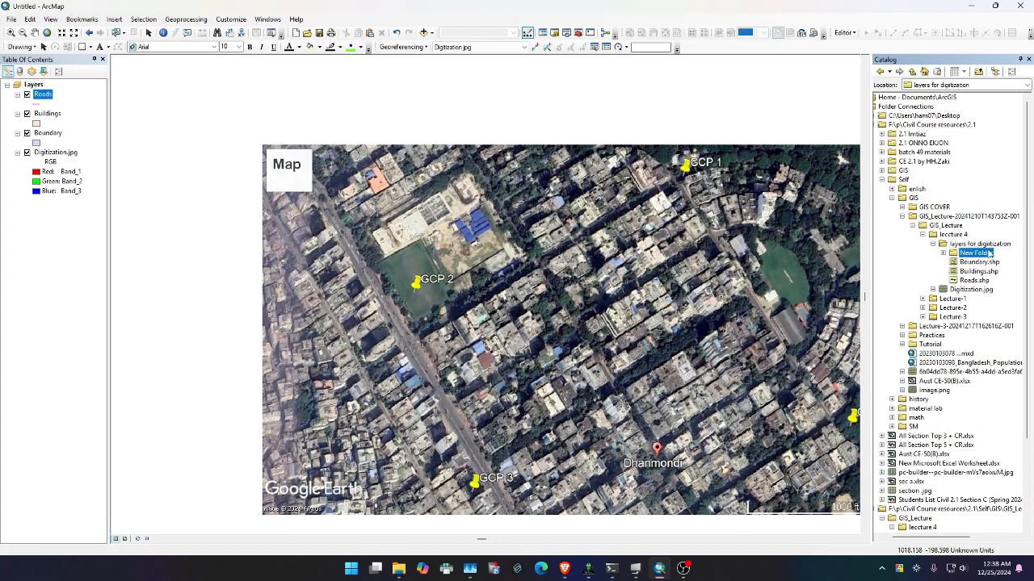
key(Delete)
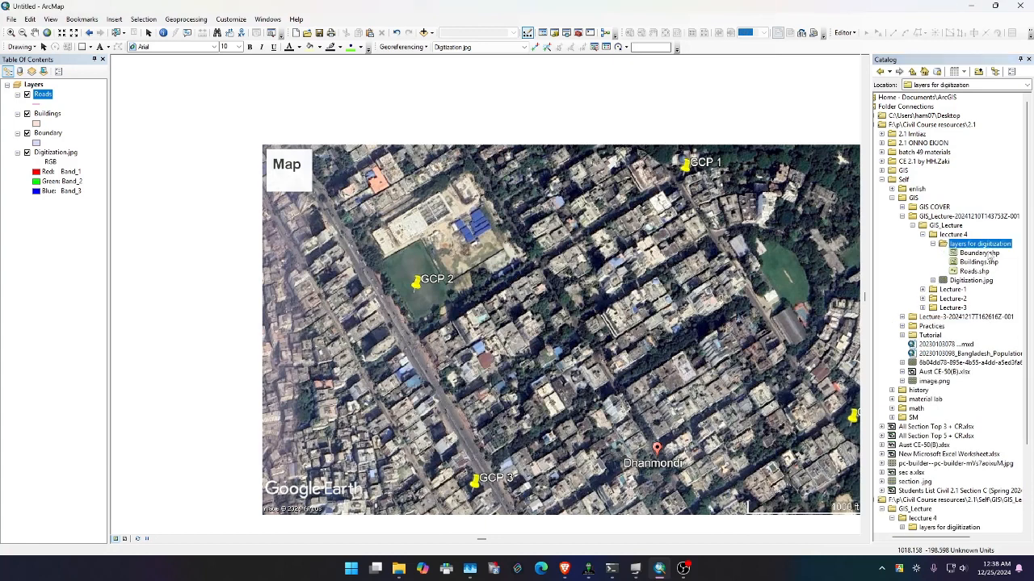
right_click(991, 251)
- Create a point shapefile named Intersection in the "layers for digitization" folder, using WGS 1984 UTM Zone 46N
right_click(987, 244)
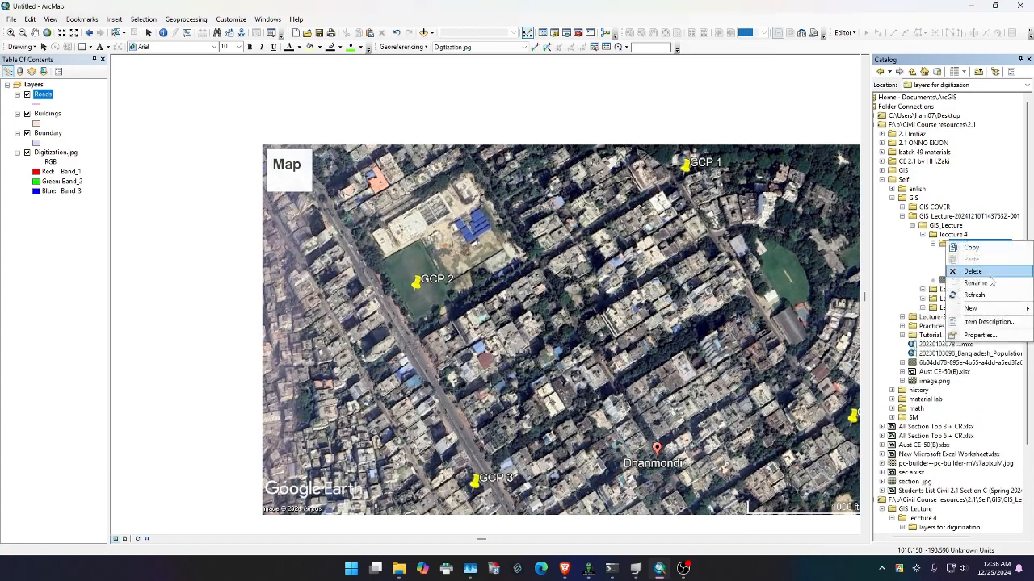
mouse_move(977, 308)
click(858, 408)
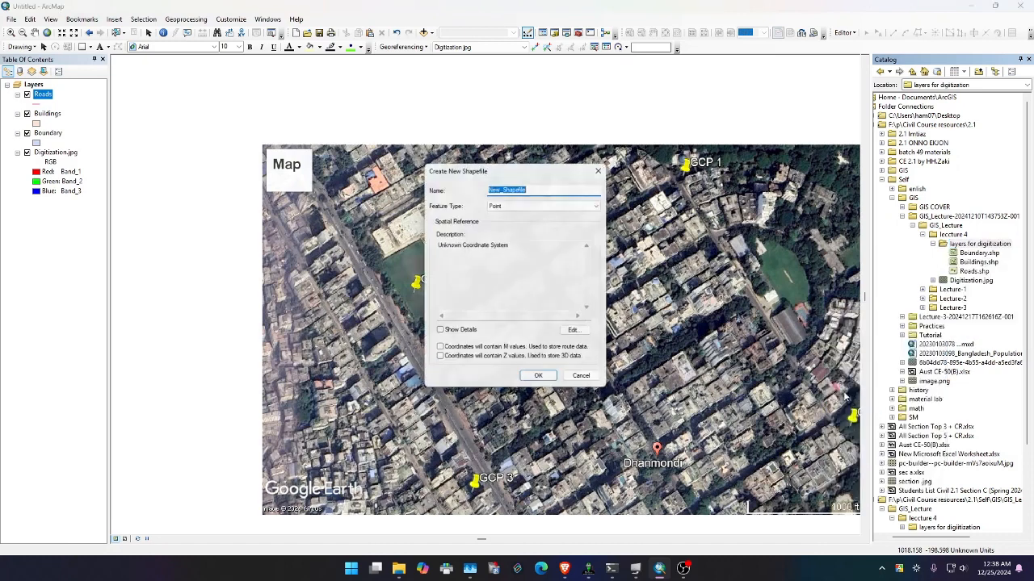
key(BackSpace)
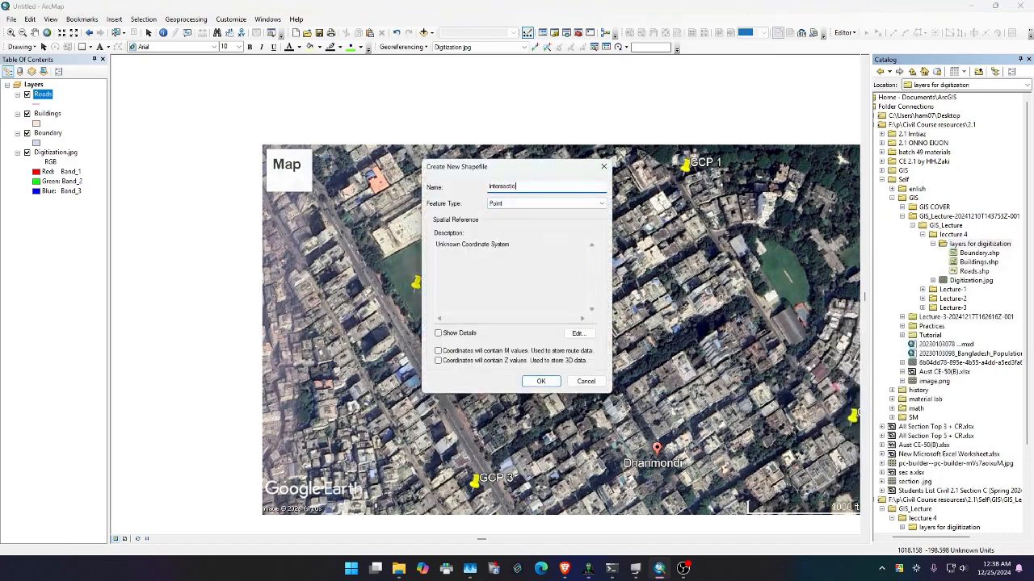
click(598, 336)
click(587, 337)
click(460, 199)
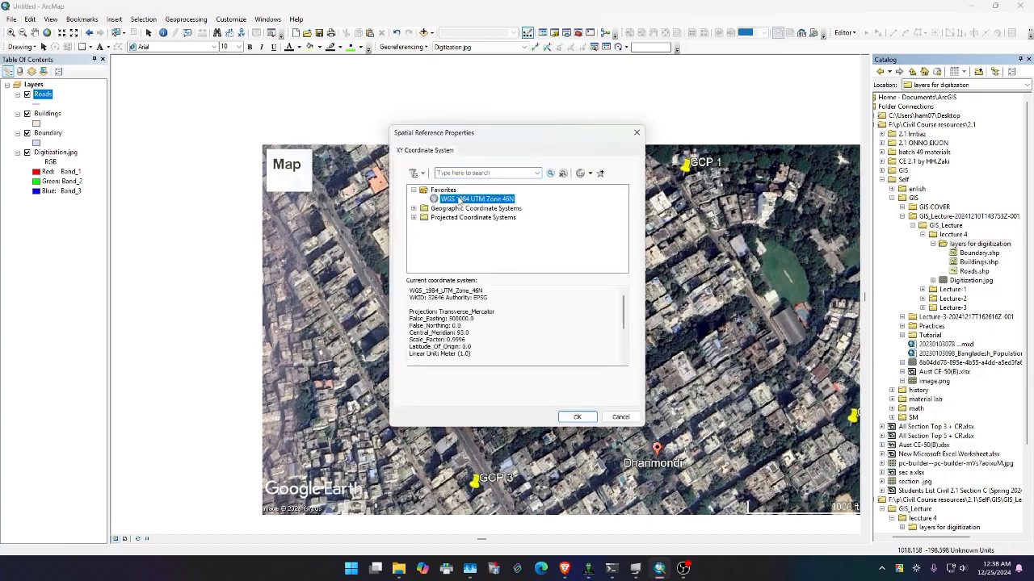
click(578, 417)
click(540, 513)
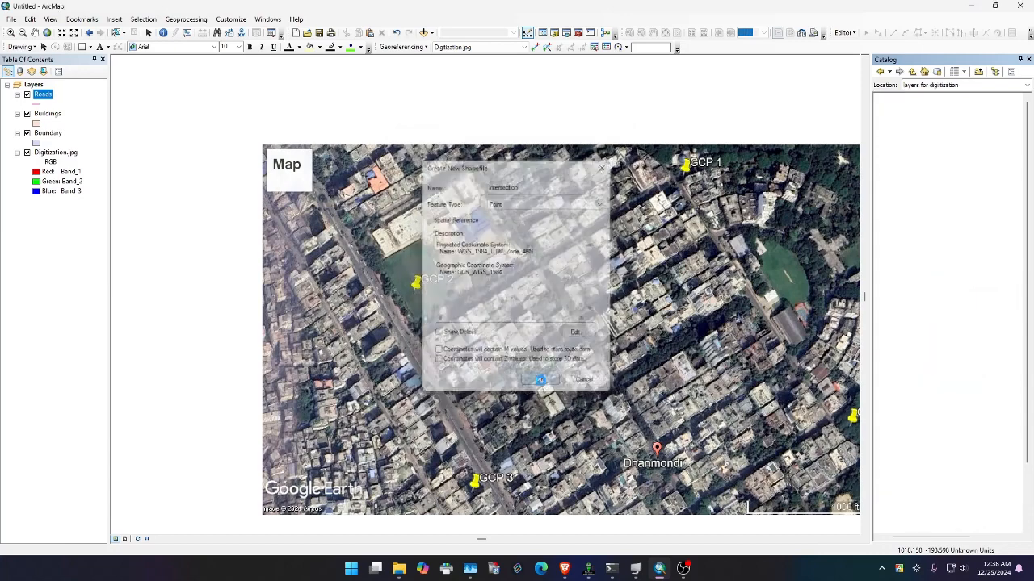
- Add a polygon shapefile named Field to the "layers for digitization" folder, with WGS 1984 UTM Zone 46N as its coordinate system
right_click(964, 244)
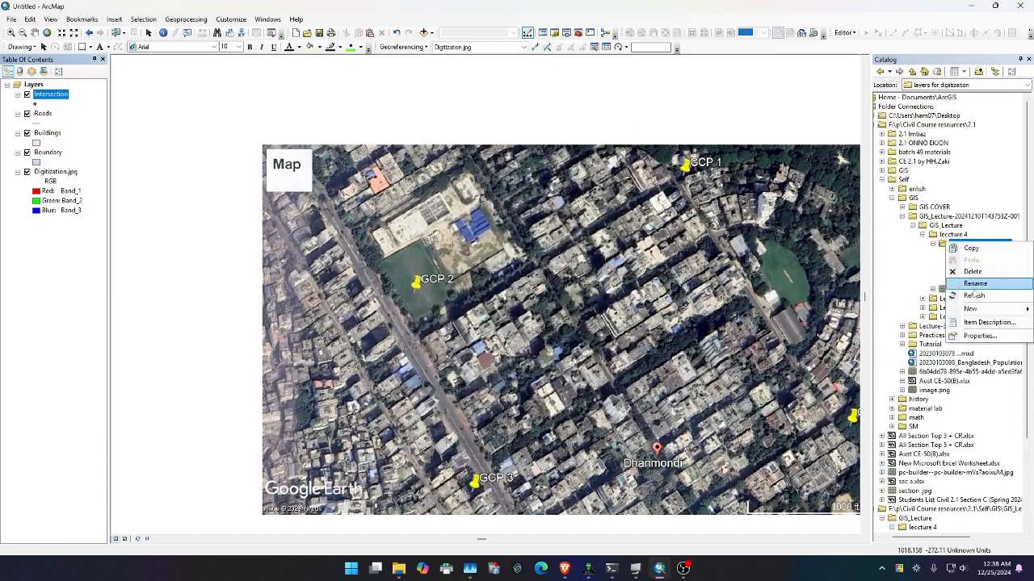
mouse_move(973, 309)
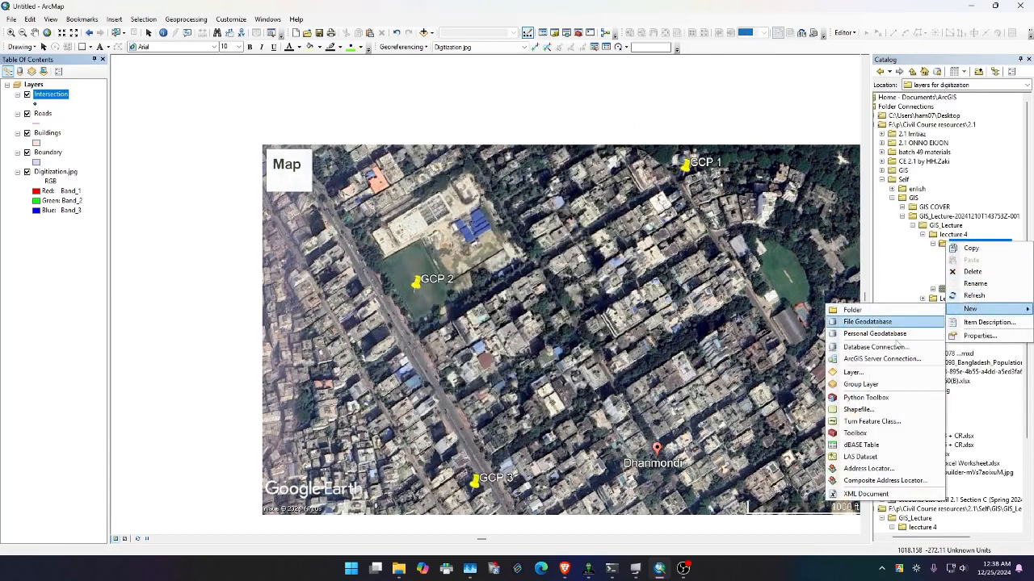
click(905, 410)
text(Feild)
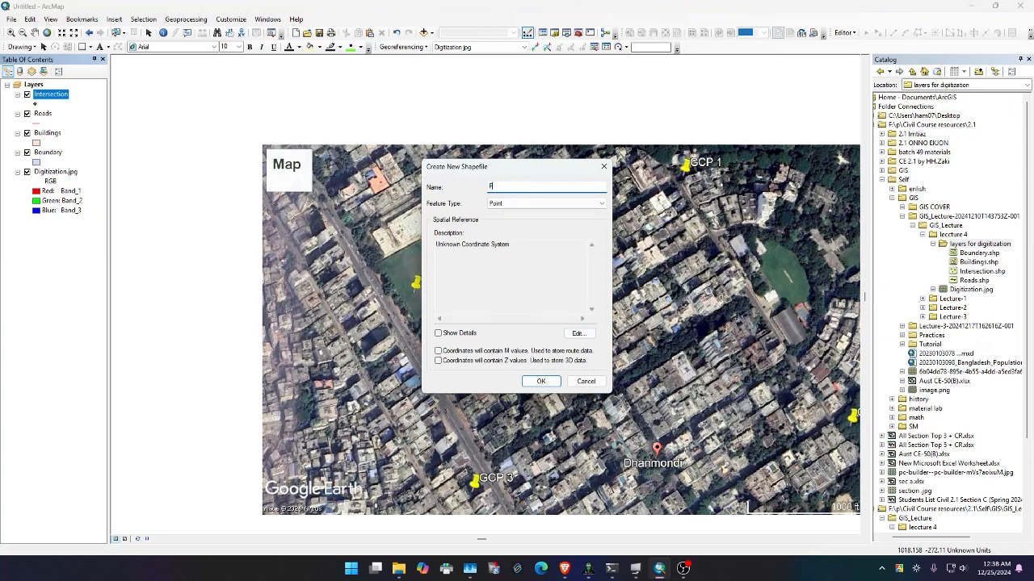
click(521, 204)
click(522, 225)
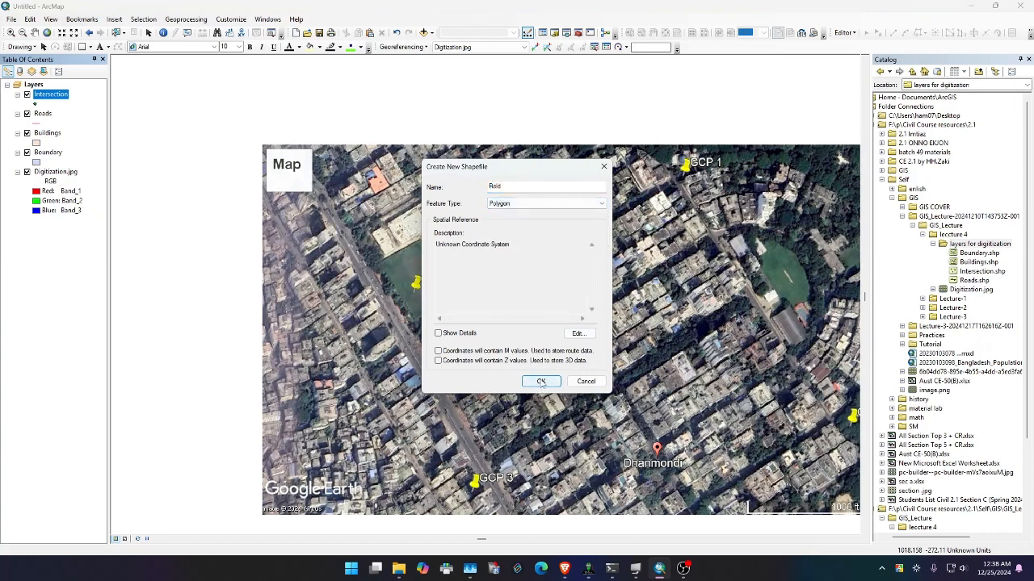
click(578, 332)
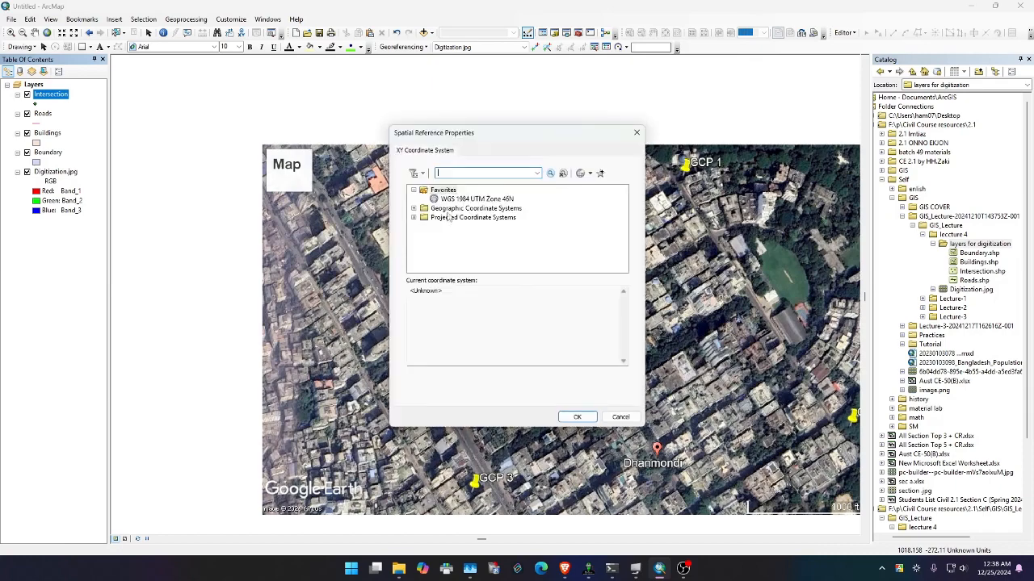
click(577, 417)
click(540, 383)
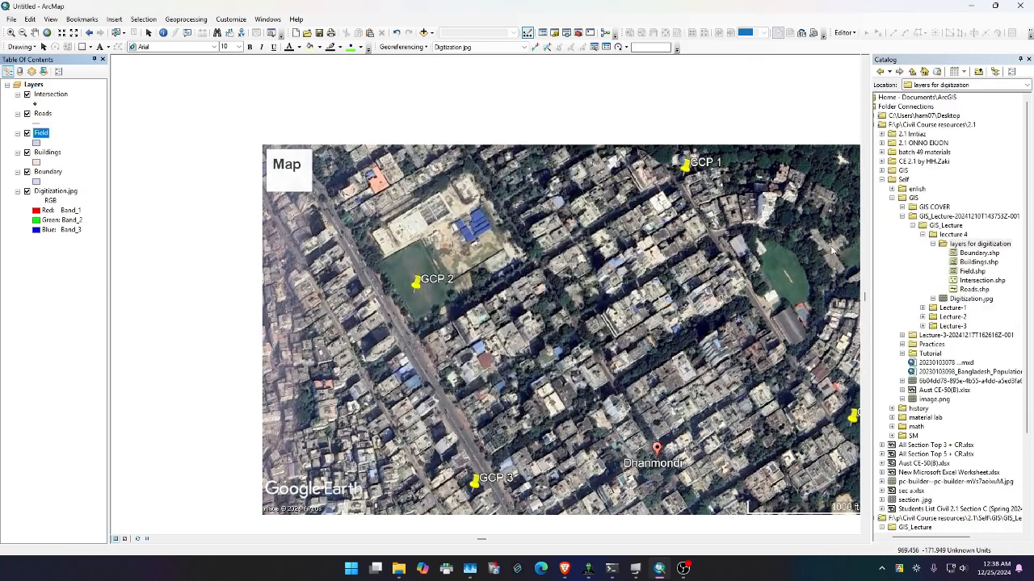
- Create a polygon shapefile named Vegetation in the "layers for digitization" folder without assigning a coordinate system
right_click(947, 244)
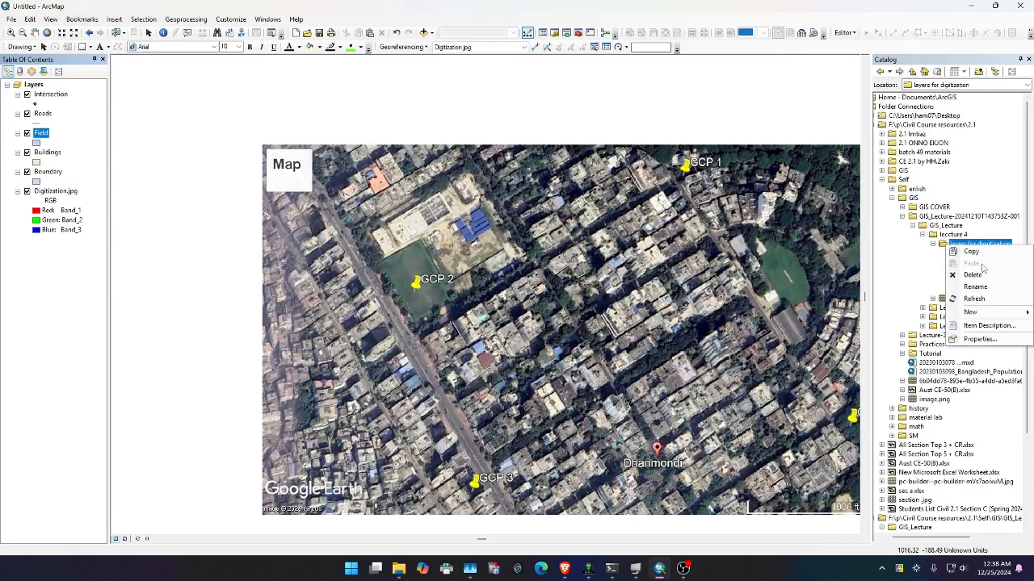
mouse_move(1015, 311)
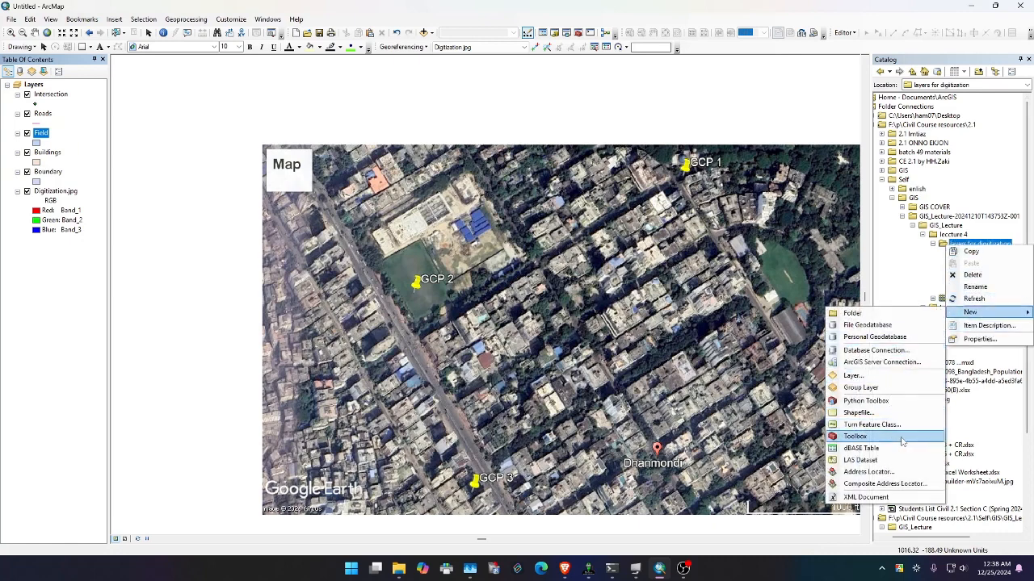
click(902, 412)
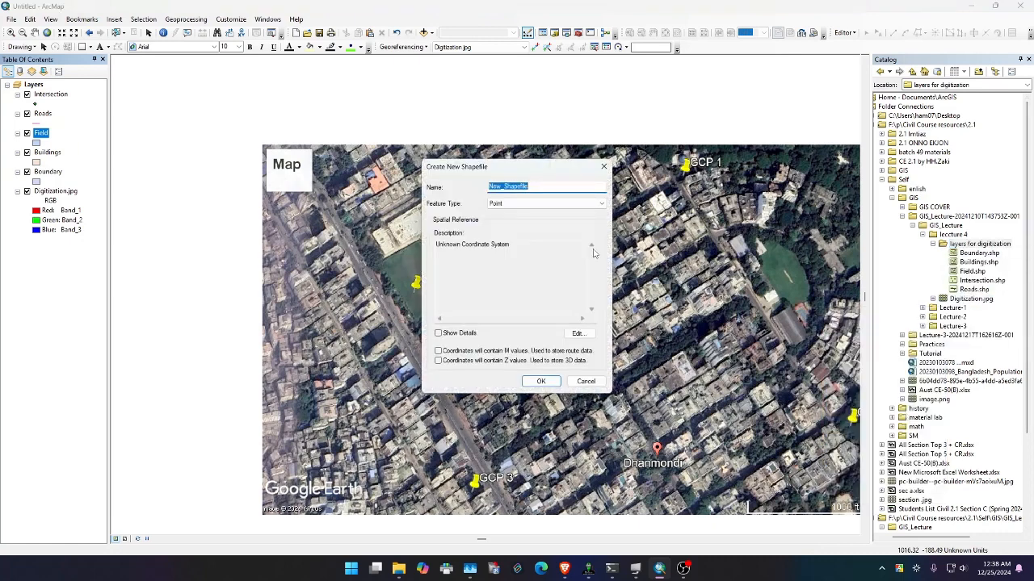
text(F)
key(BackSpace)
text(Vegetation)
click(573, 204)
click(578, 227)
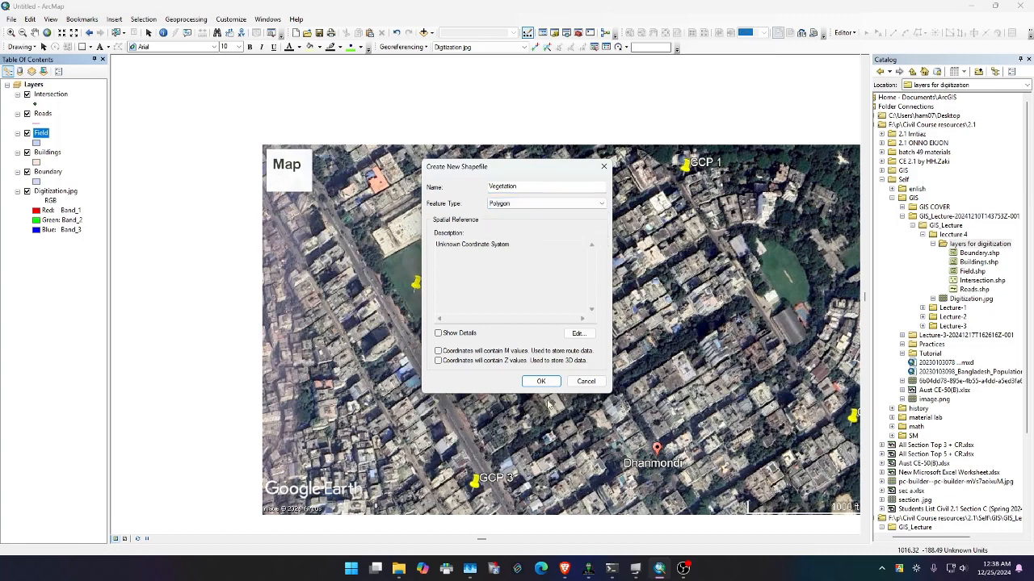
click(541, 381)
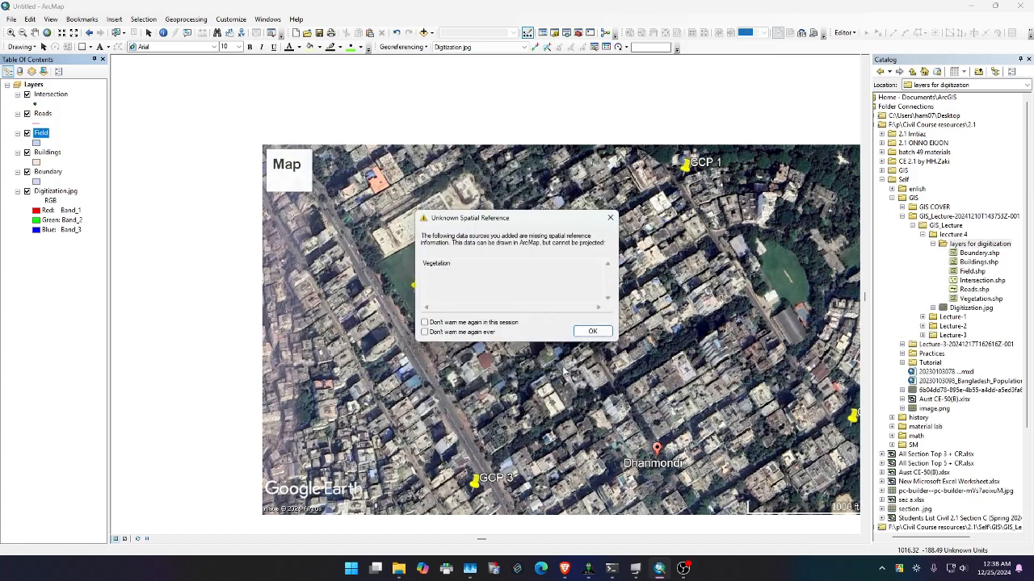
click(592, 332)
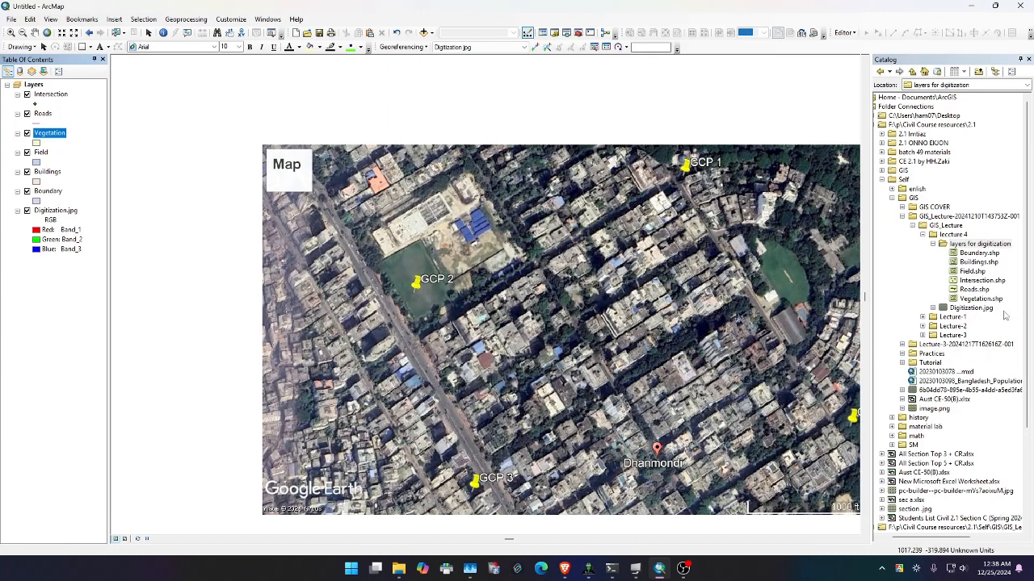
- Delete the Vegetation shapefile that has no coordinate system from the "layers for digitization" folder
click(995, 299)
key(Delete)
click(554, 307)
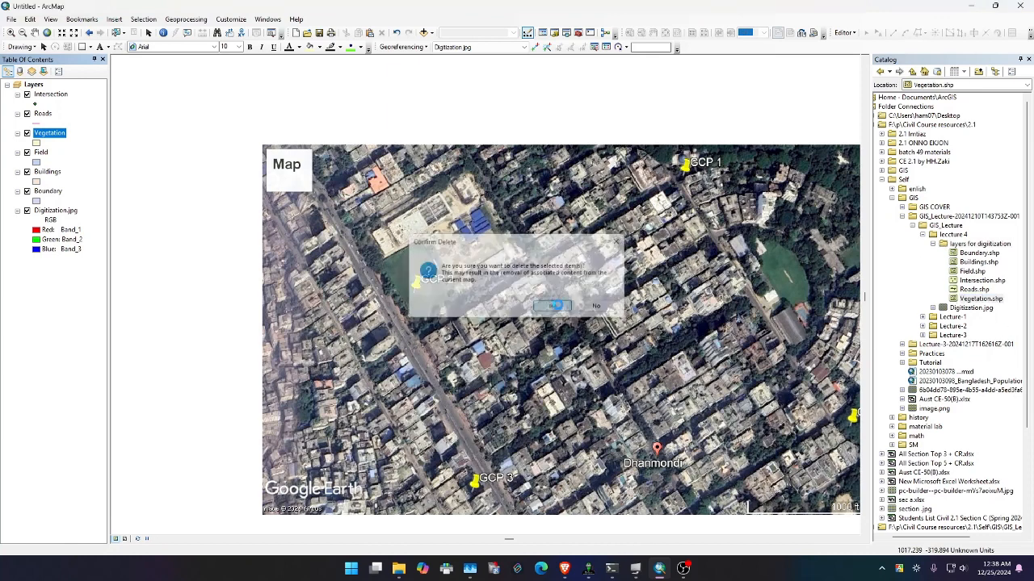
- Create a polygon shapefile named vegetation in the "layers for digitization" folder with the coordinate system WGS 1984 UTM Zone 46N
right_click(989, 244)
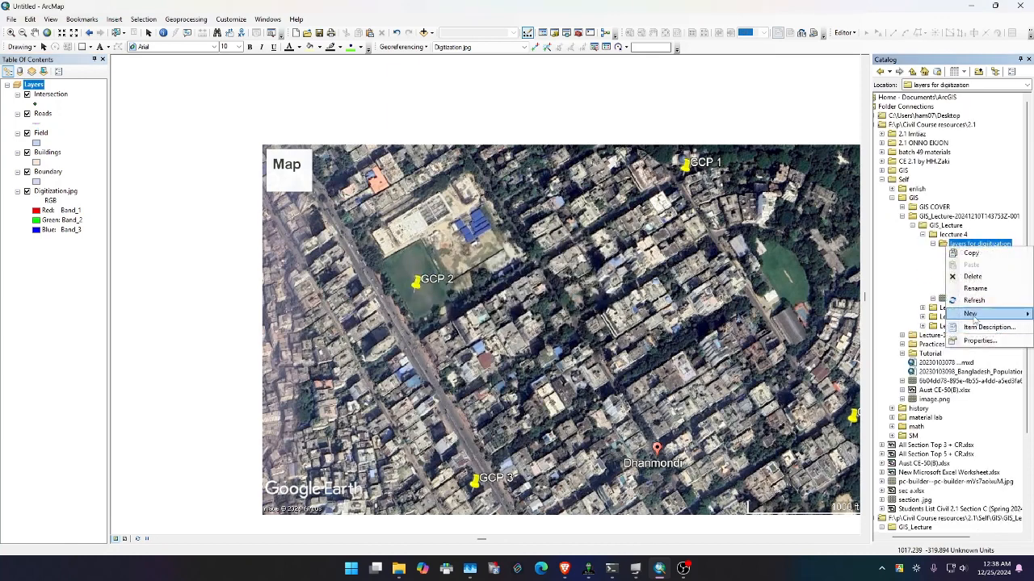
mouse_move(973, 314)
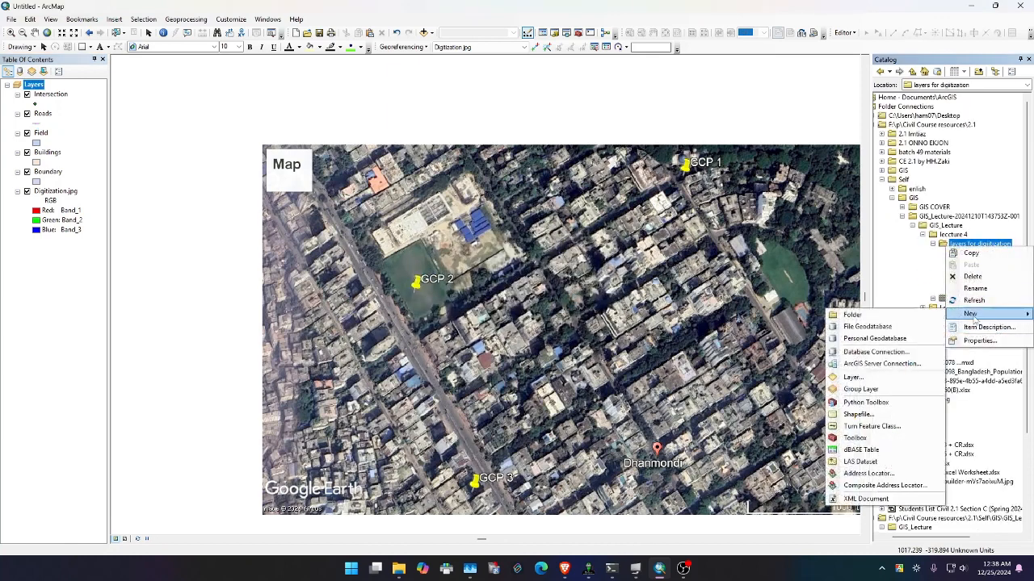
click(887, 414)
text(egetation)
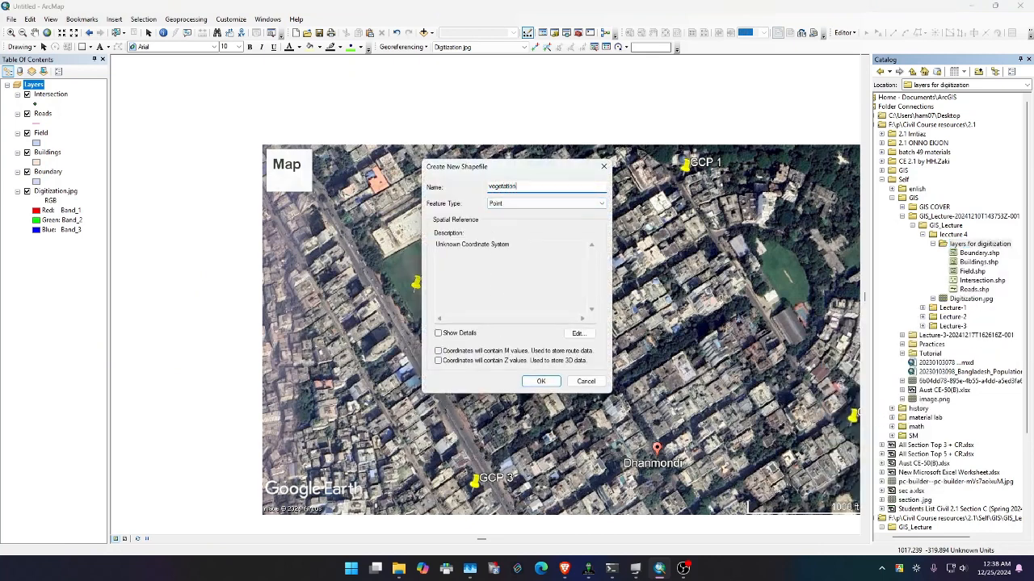
click(499, 203)
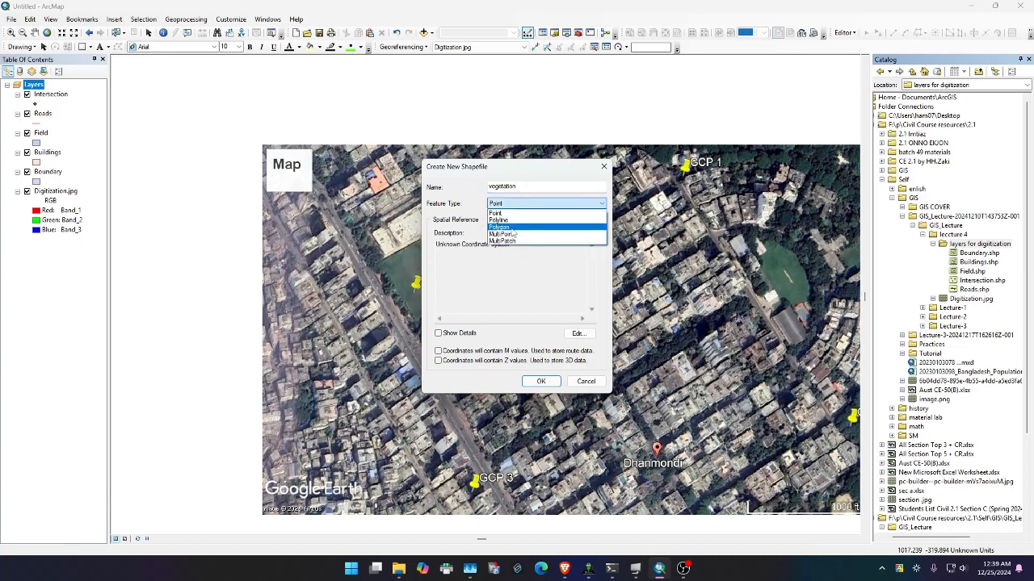
click(513, 229)
click(579, 333)
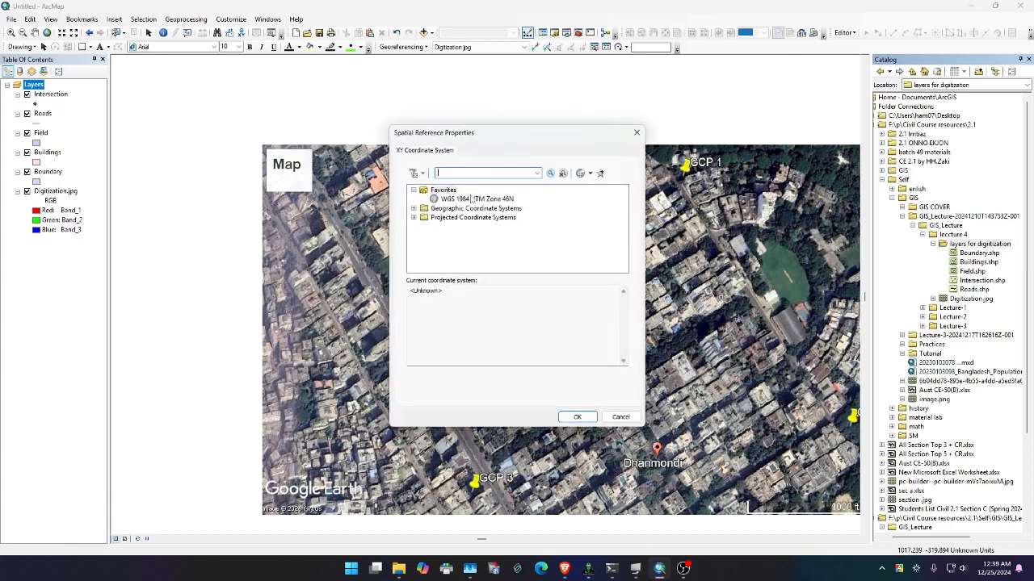
click(471, 198)
click(577, 417)
click(549, 376)
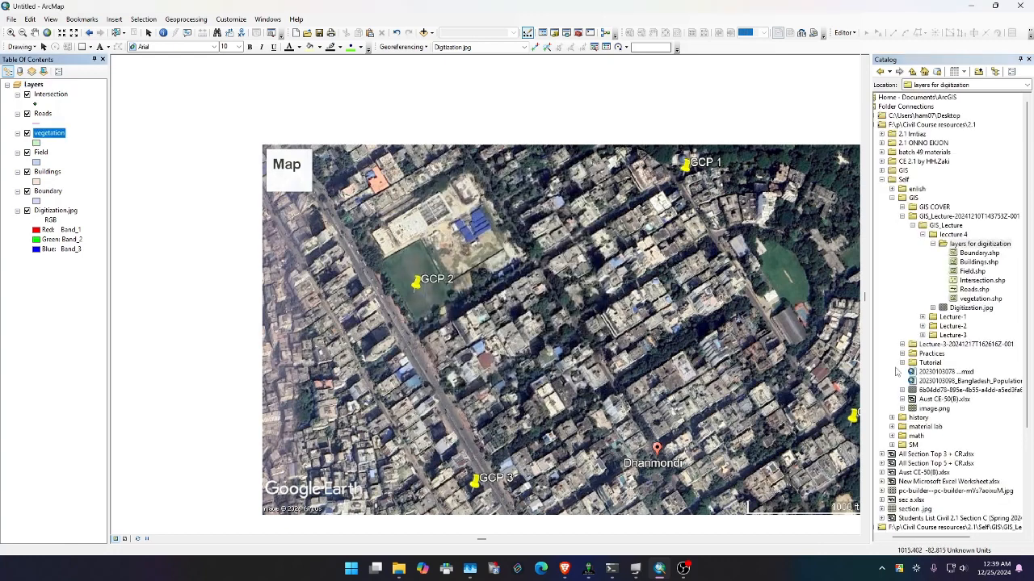
scroll(485, 219, up, 3)
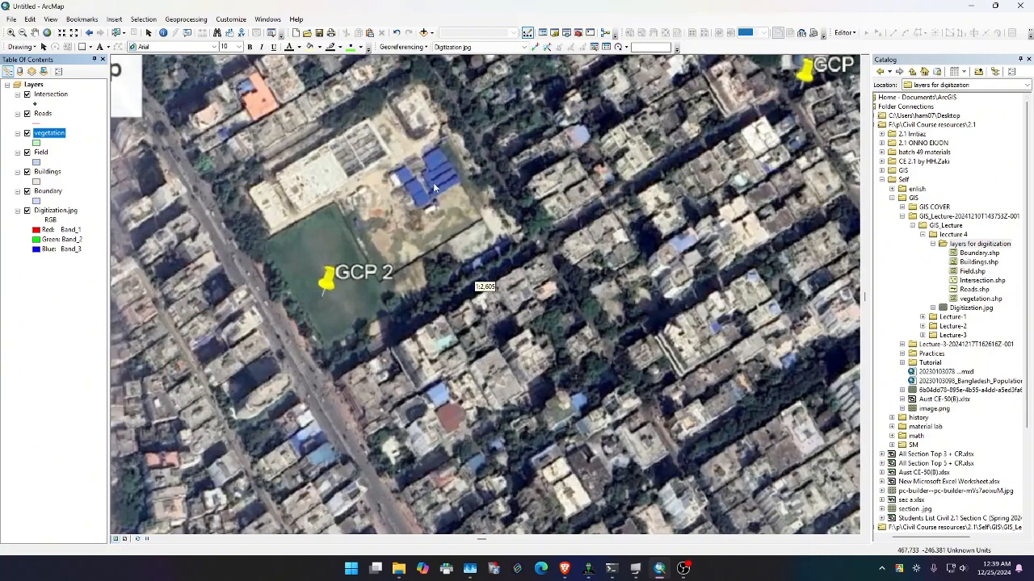
- Start an edit session for the digitization layers, continue despite the spatial reference warnings, and activate the Edit tool
scroll(512, 256, up, 2)
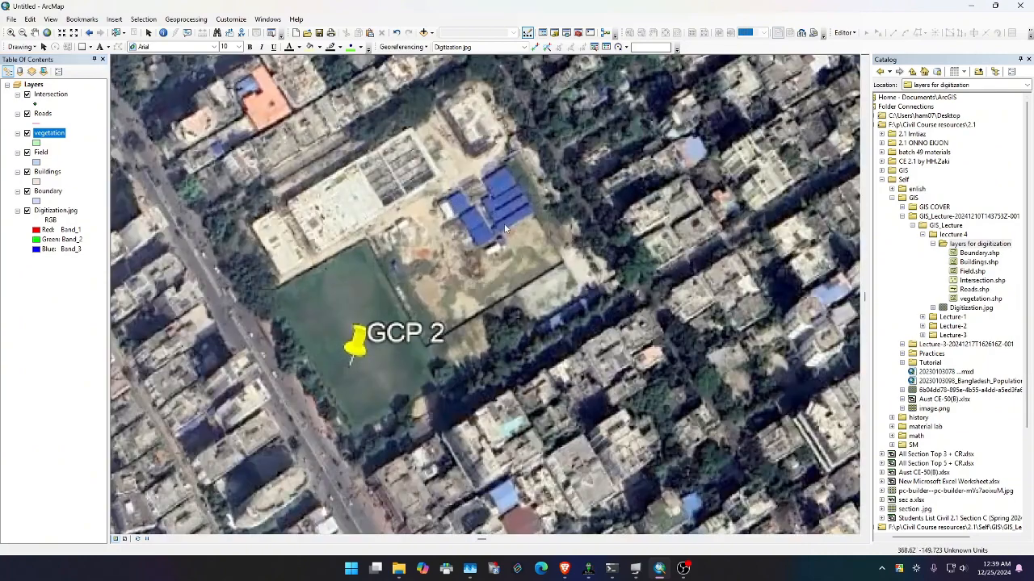
scroll(511, 256, down, 1)
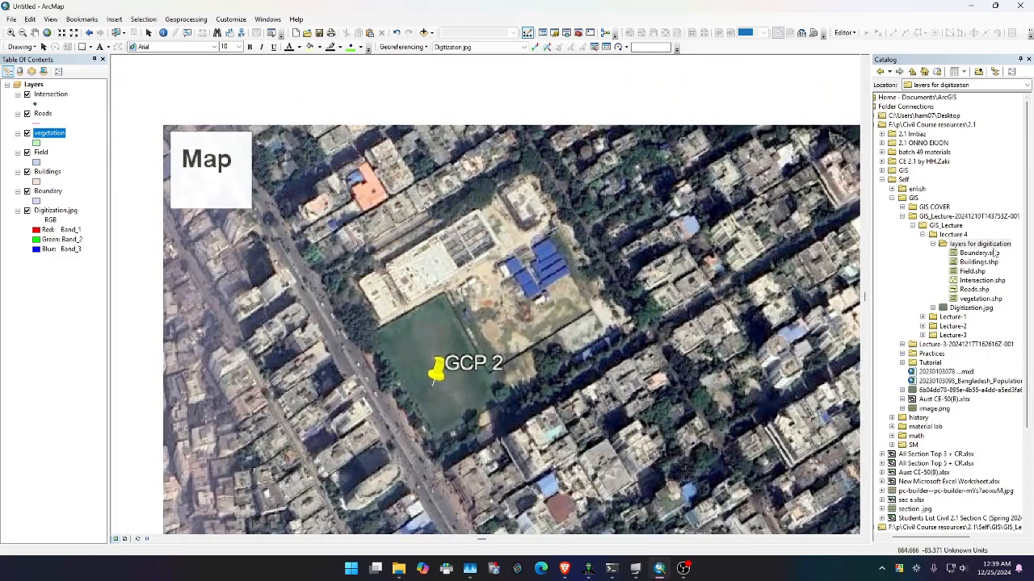
click(995, 255)
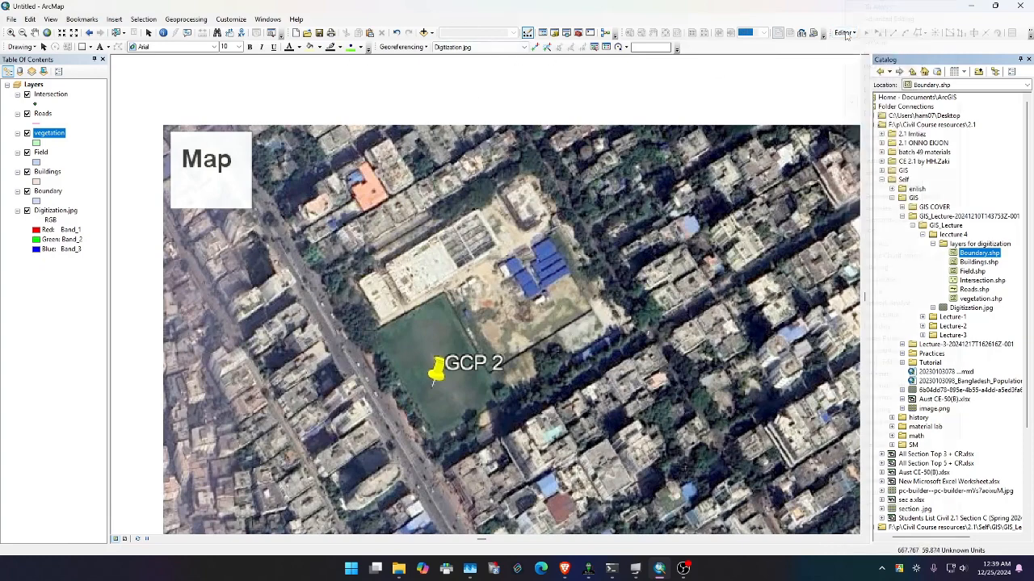
right_click(844, 33)
click(844, 33)
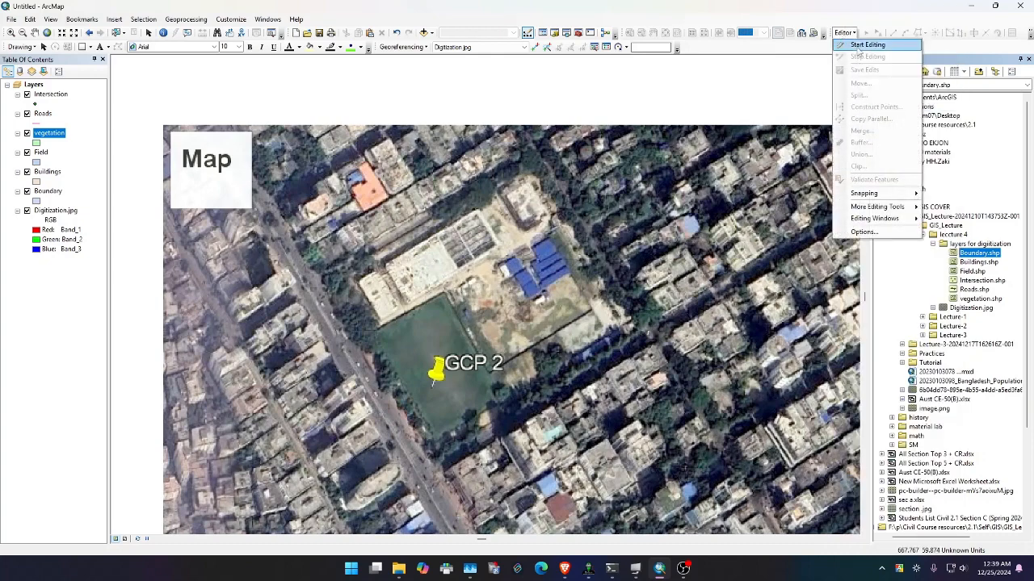
click(858, 46)
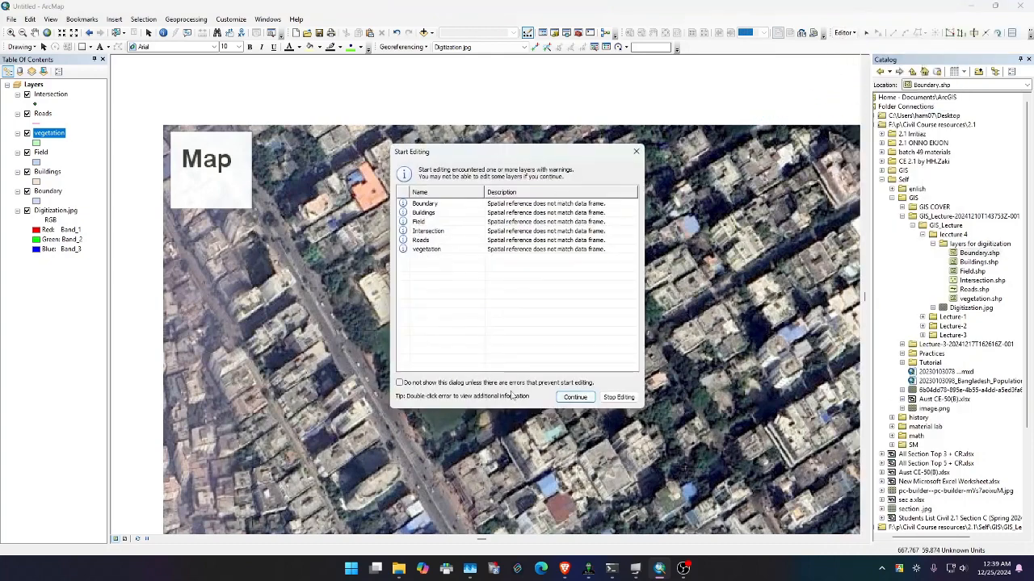
click(575, 396)
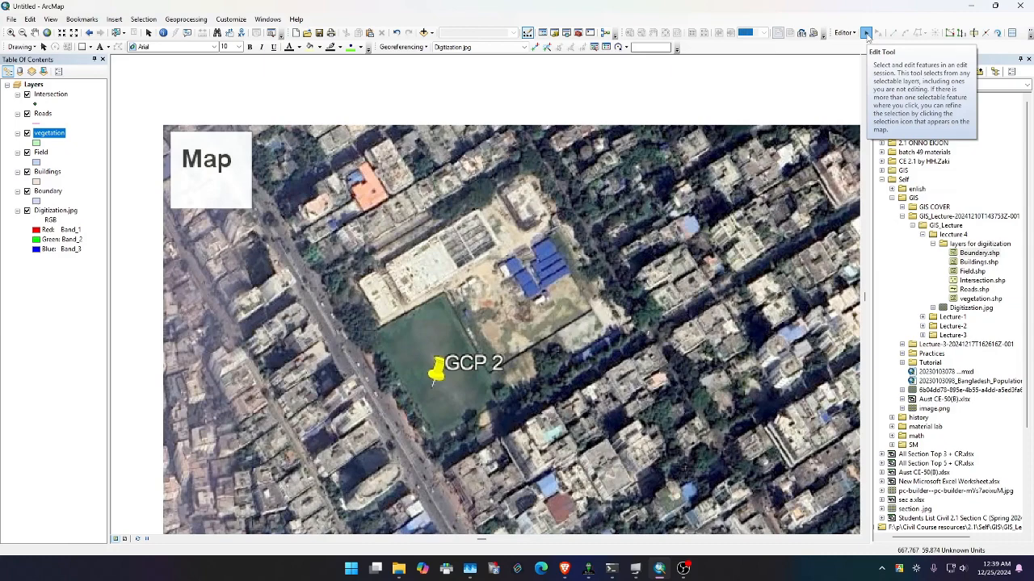
click(865, 33)
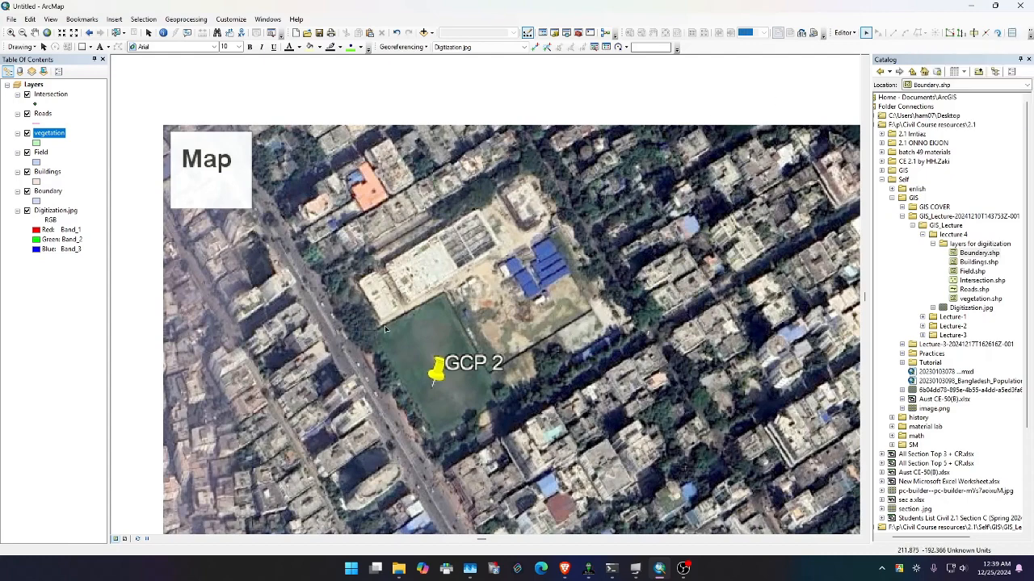
click(684, 569)
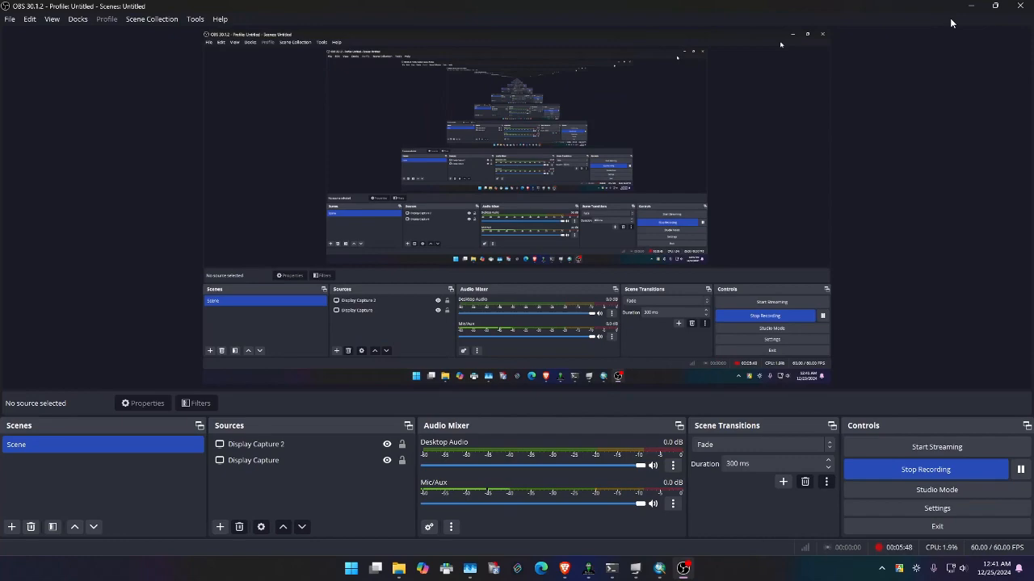
click(970, 6)
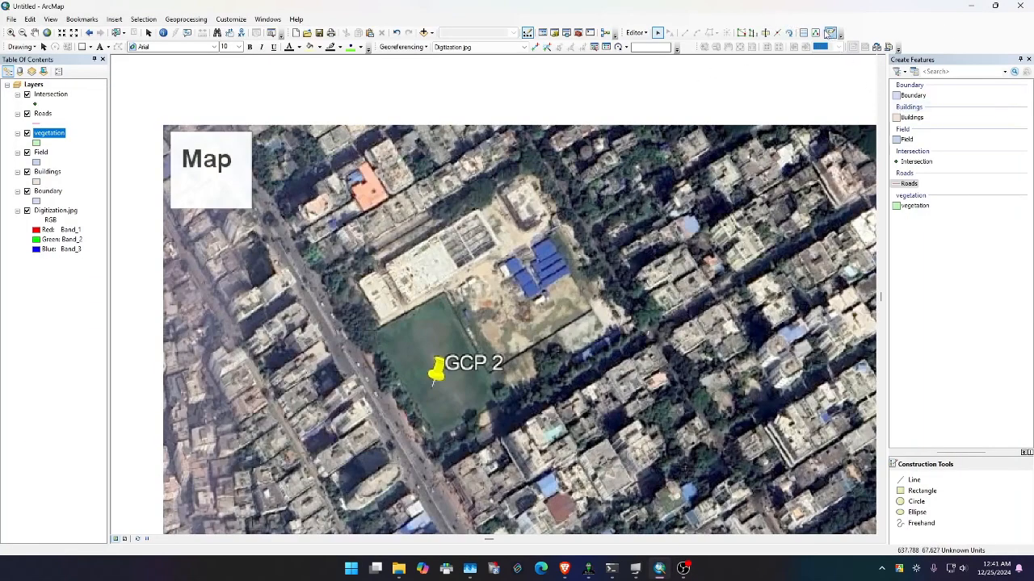
- Using the Boundary feature template, sketch a five-corner polygon about 1,080 units in perimeter around the GCP 2 block with the green field
click(830, 33)
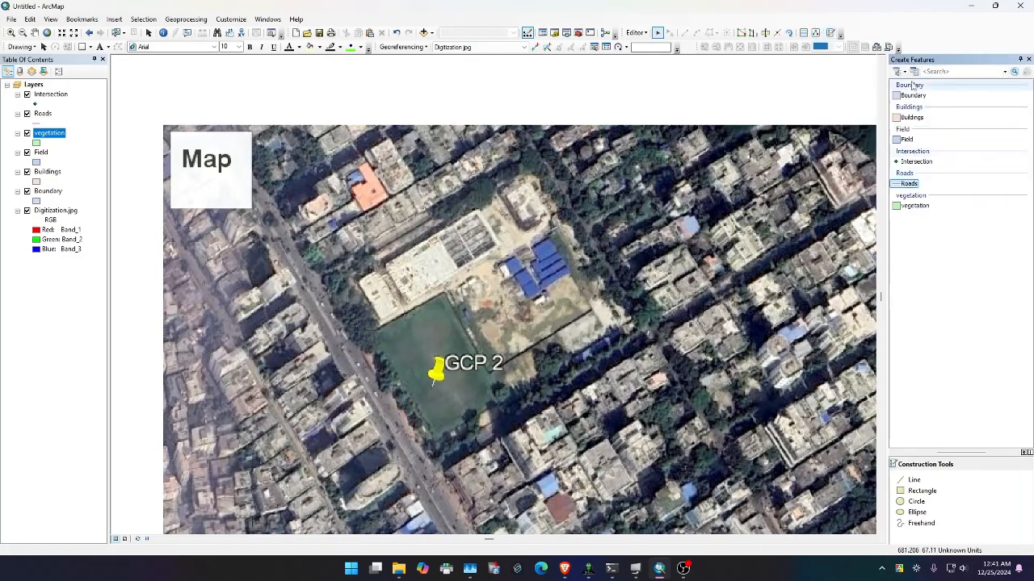
click(913, 117)
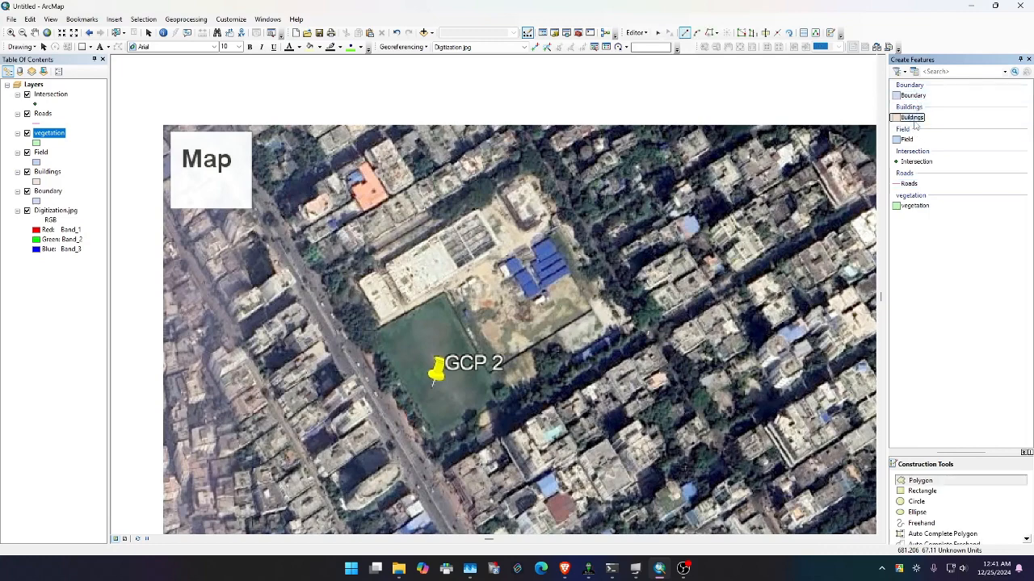
click(907, 139)
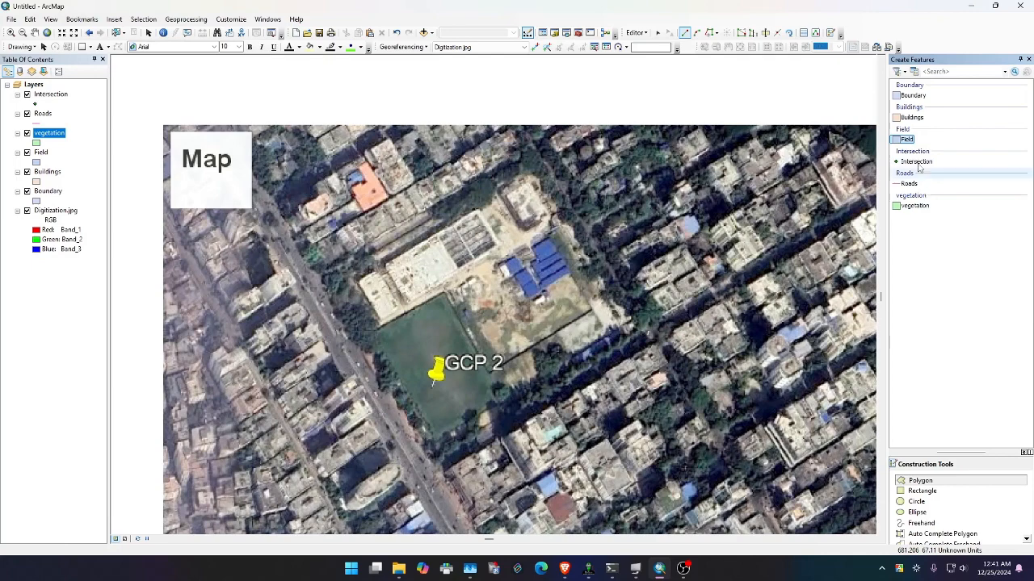
click(913, 95)
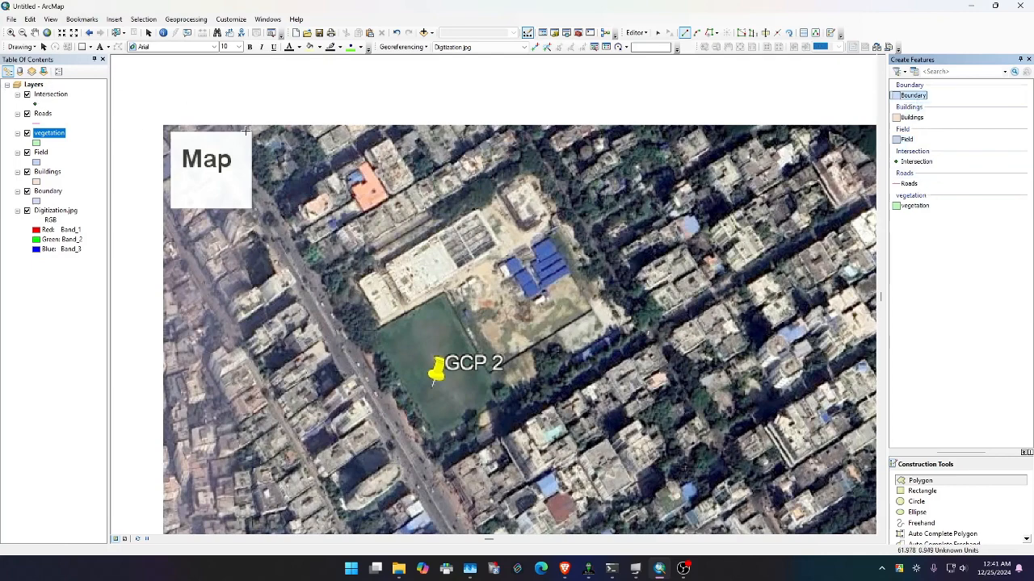
scroll(473, 247, down, 2)
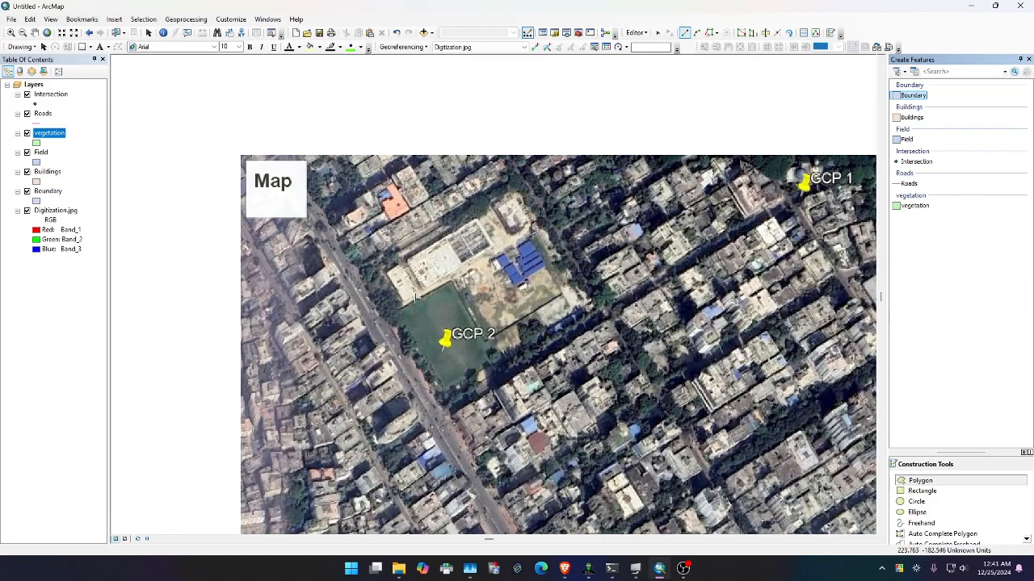
scroll(395, 272, up, 1)
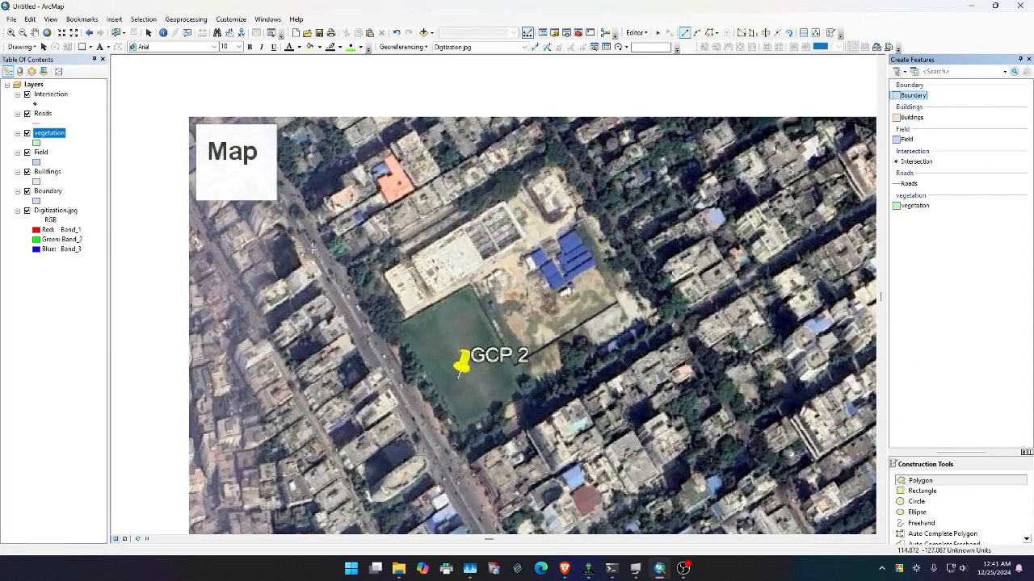
click(434, 486)
click(692, 329)
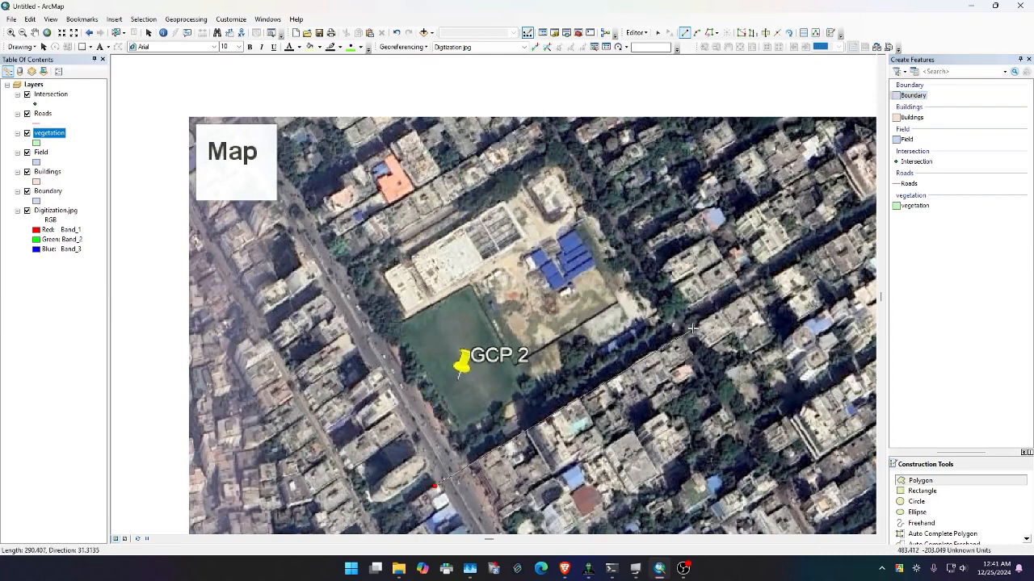
click(566, 119)
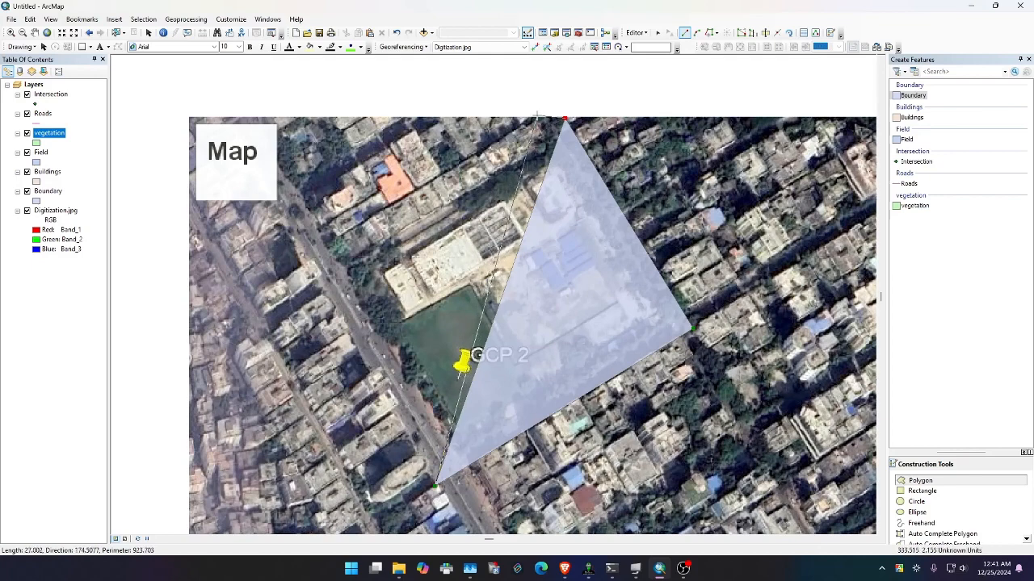
click(534, 117)
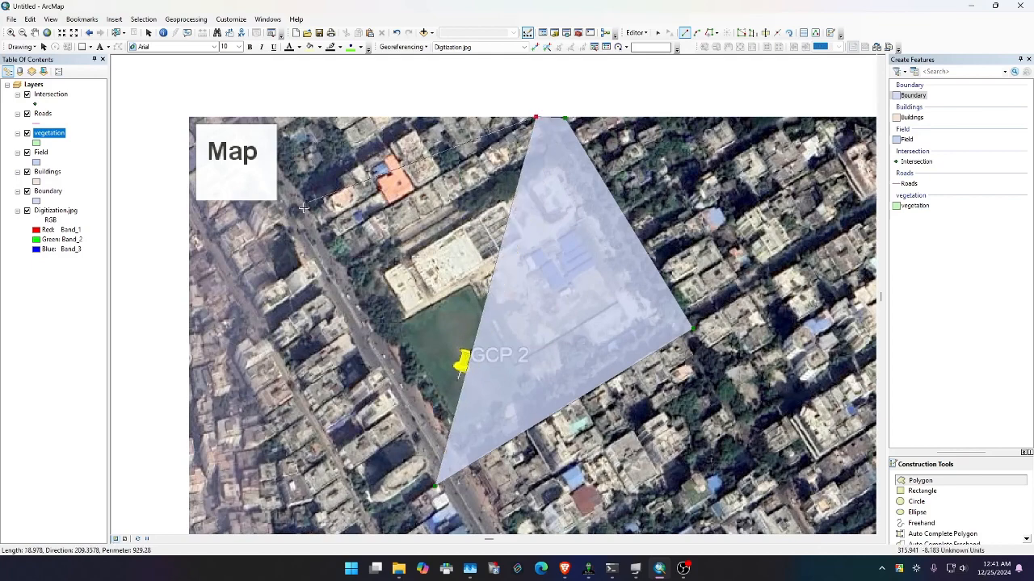
click(295, 263)
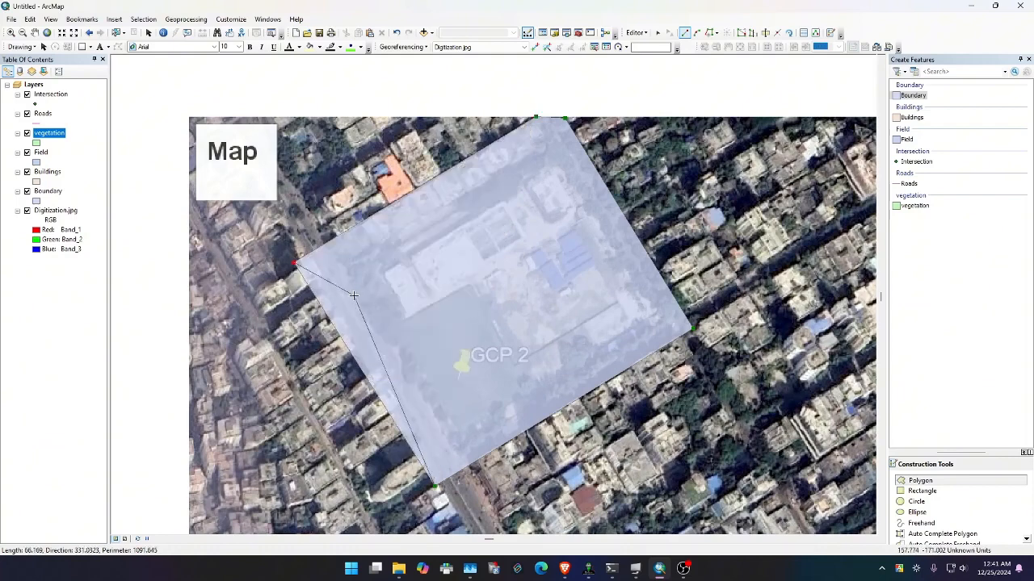
right_click(429, 327)
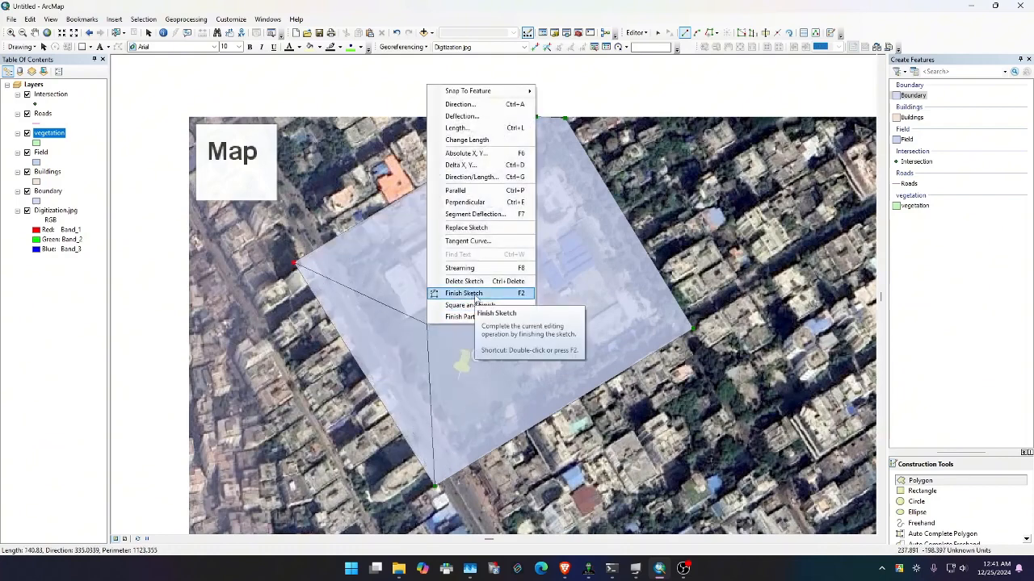
click(374, 291)
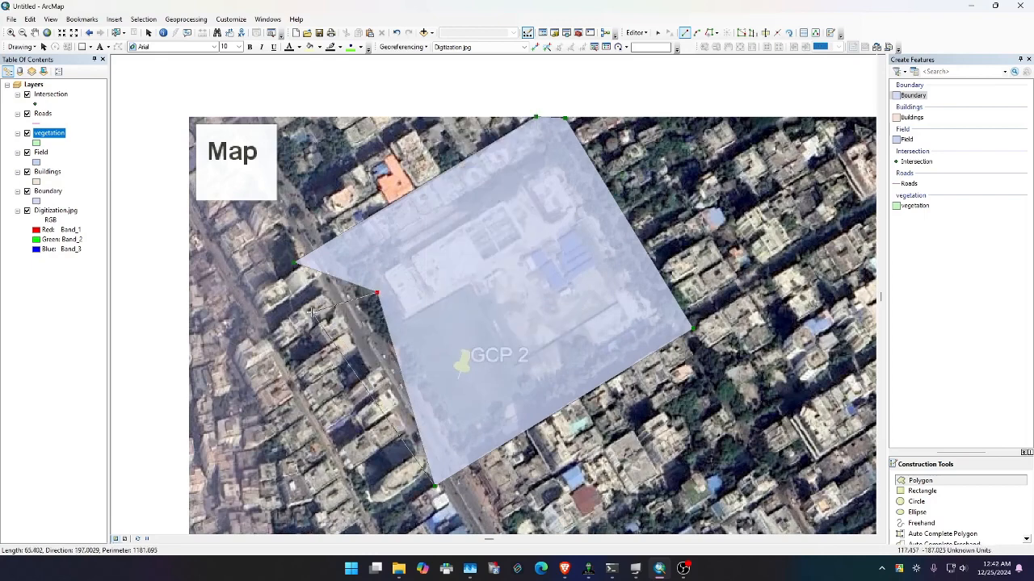
key(z)
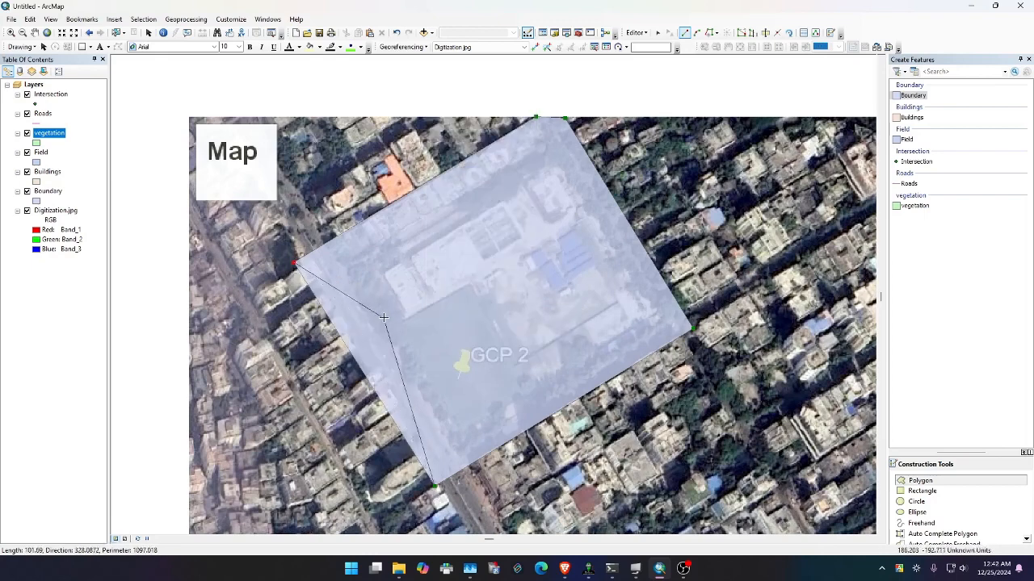
key(XF86AudioLowerVolume)
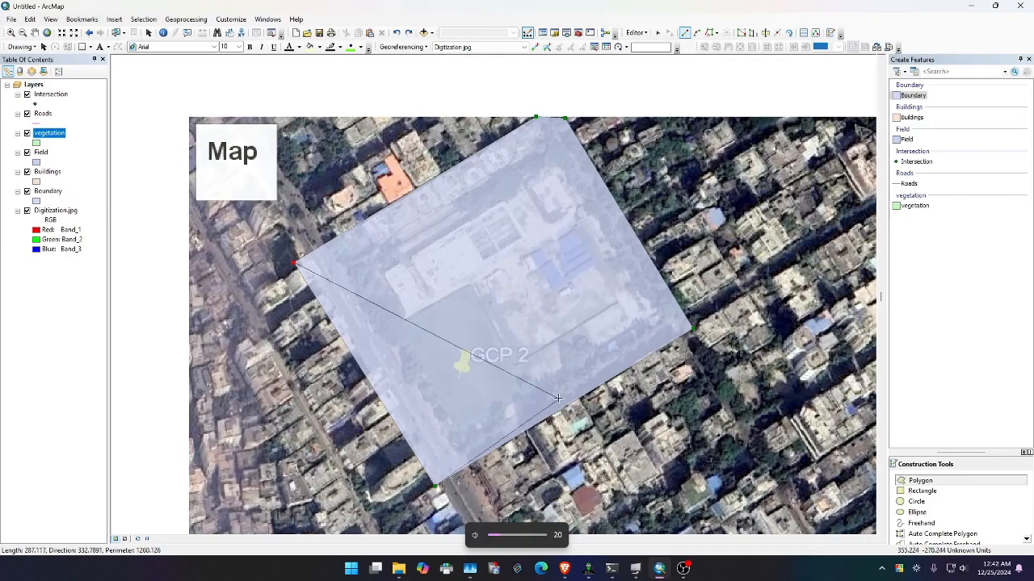
- Finish the Boundary polygon sketch around the GCP 2 block
right_click(341, 333)
click(379, 306)
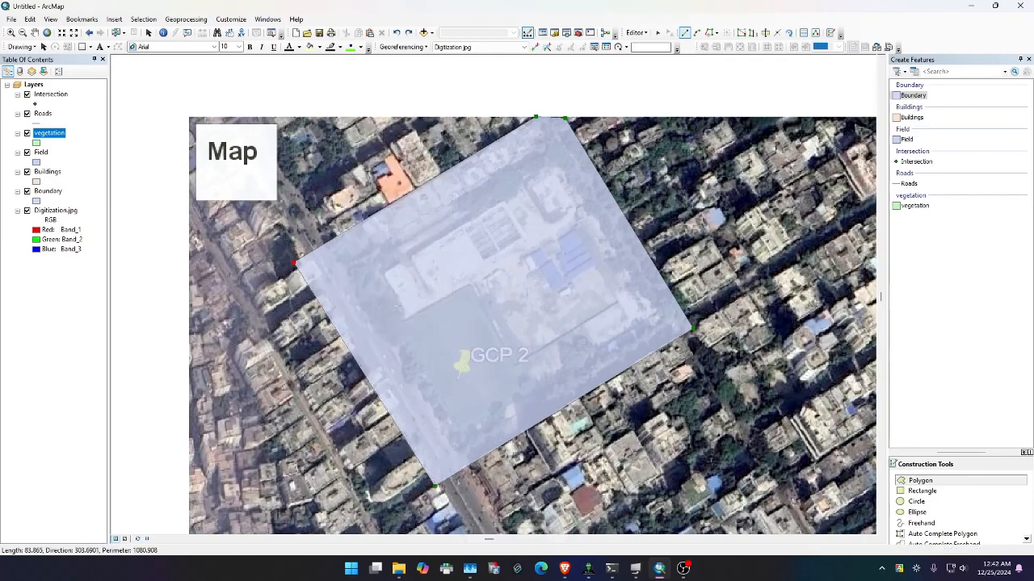
scroll(548, 324, up, 1)
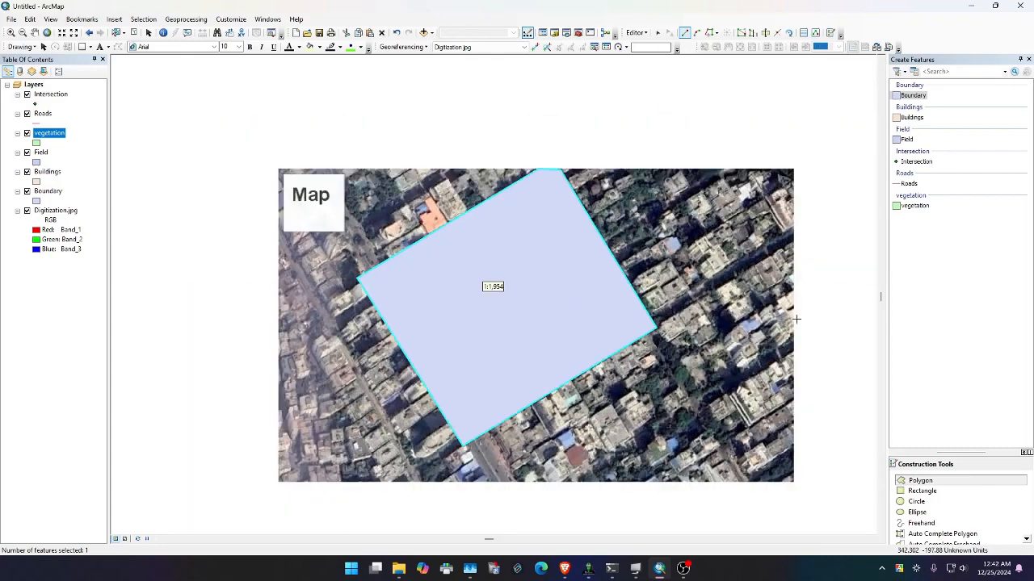
click(681, 567)
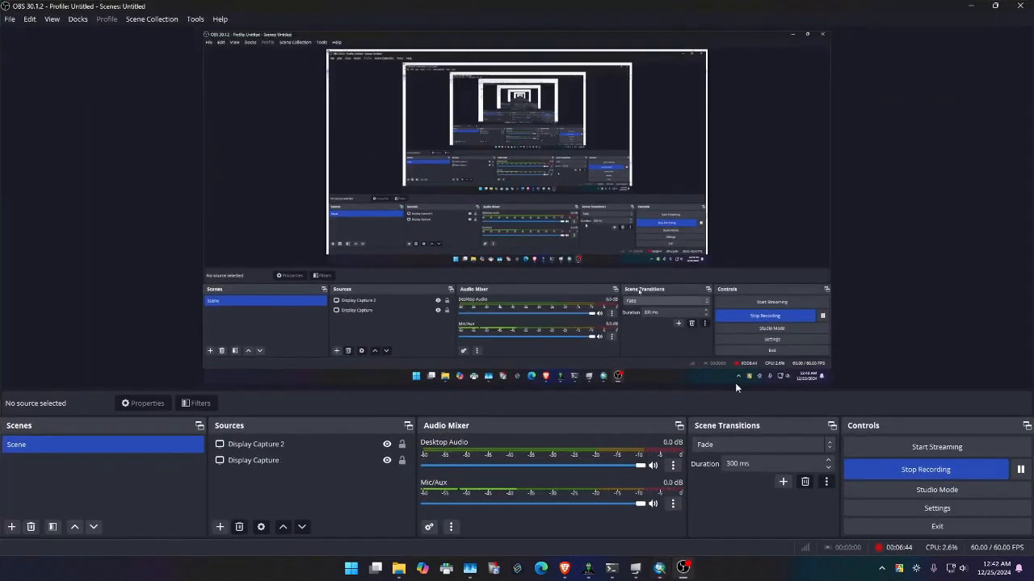
click(667, 573)
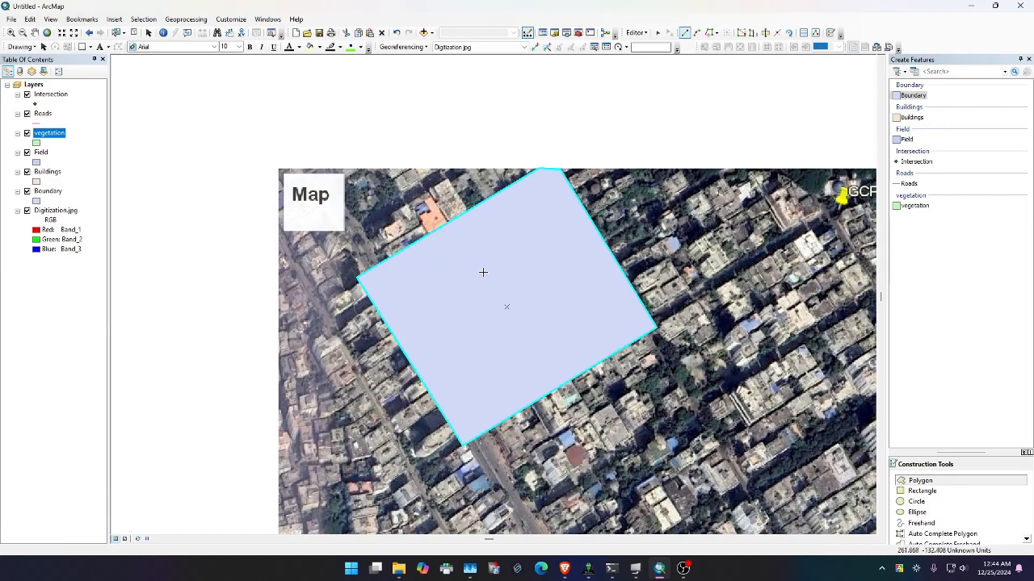
- Apply the Hollow symbol to the Boundary layer
click(35, 202)
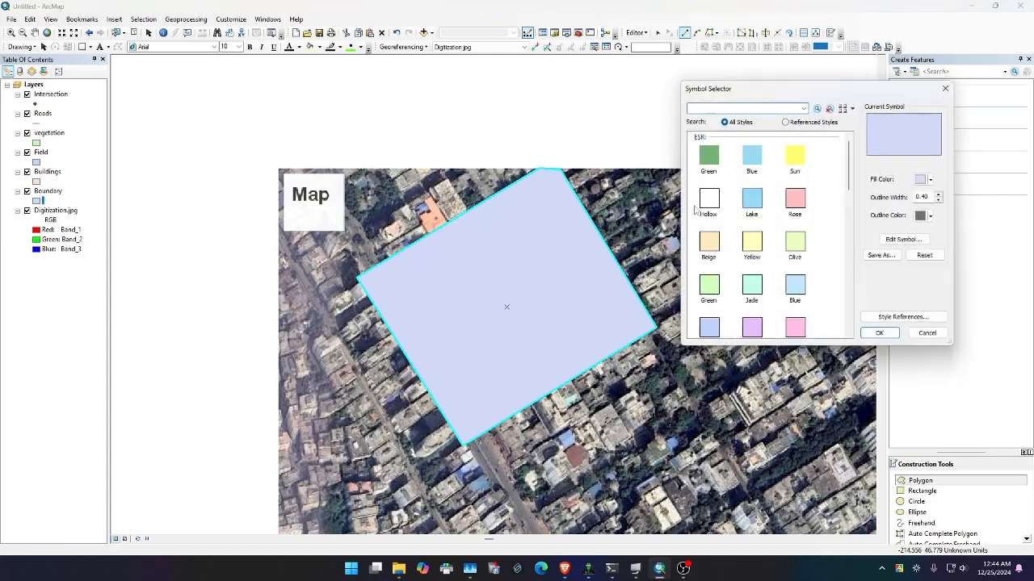
click(710, 202)
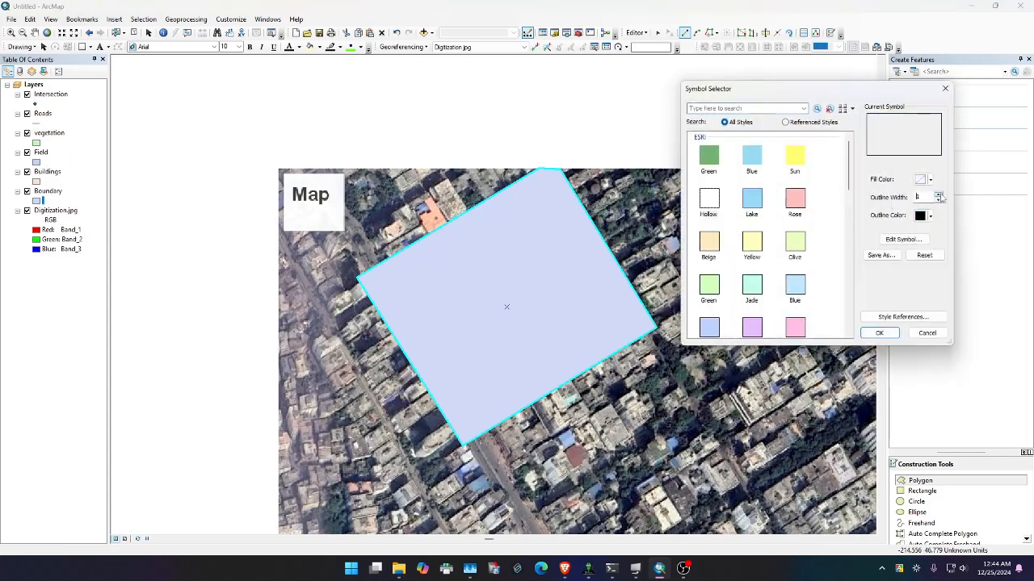
click(891, 338)
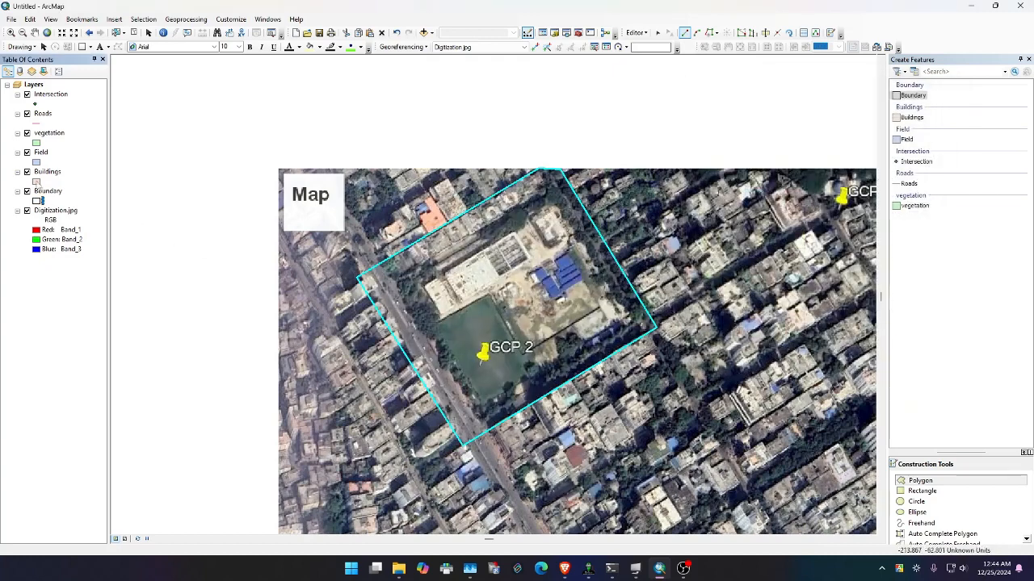
- Apply the Radiation Overlay symbol to the Buildings layer
click(36, 200)
scroll(813, 275, down, 2)
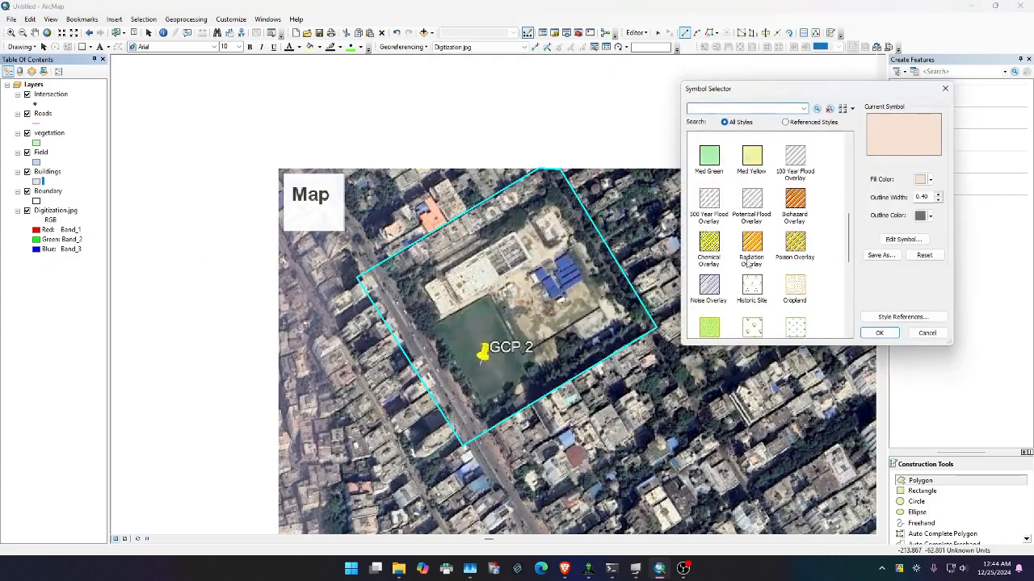
click(751, 259)
click(880, 333)
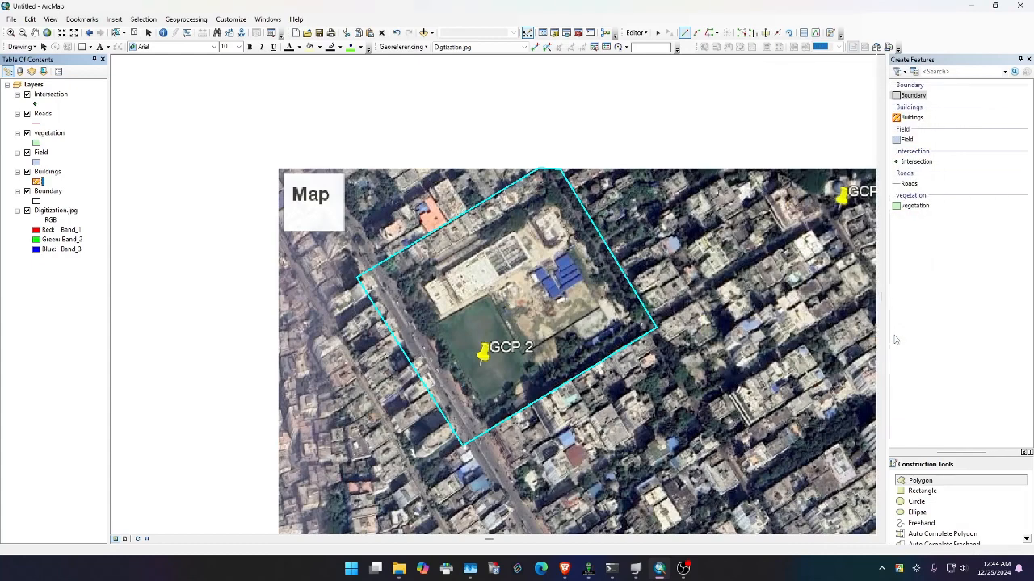
- Apply the solid Green symbol without an outline to the Field layer
click(37, 163)
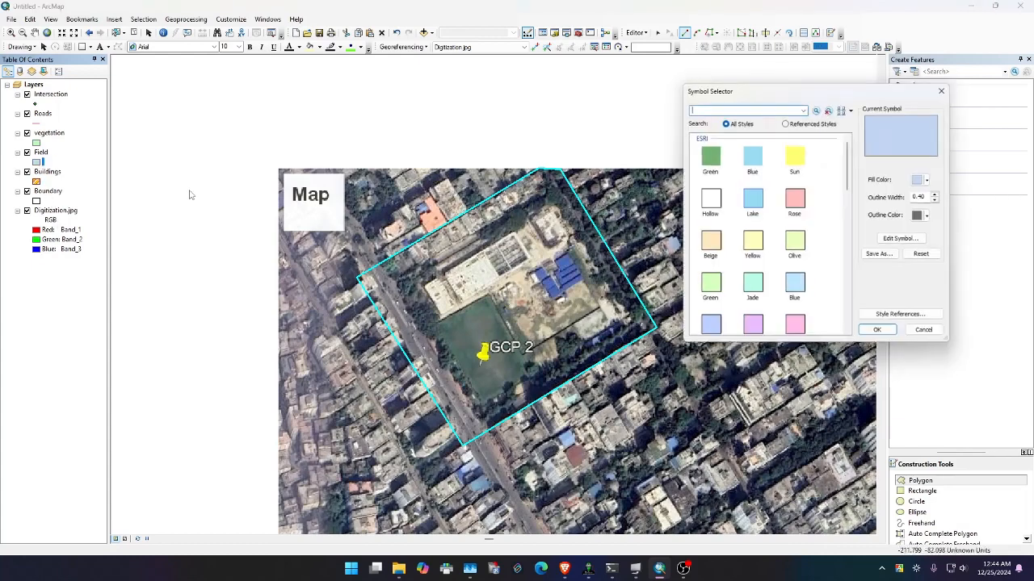
click(710, 160)
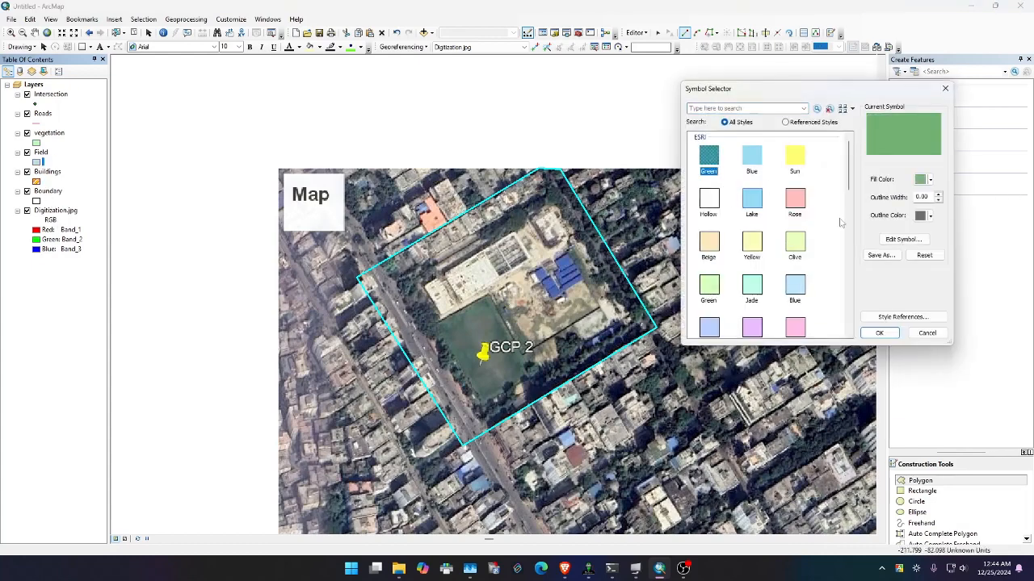
click(888, 334)
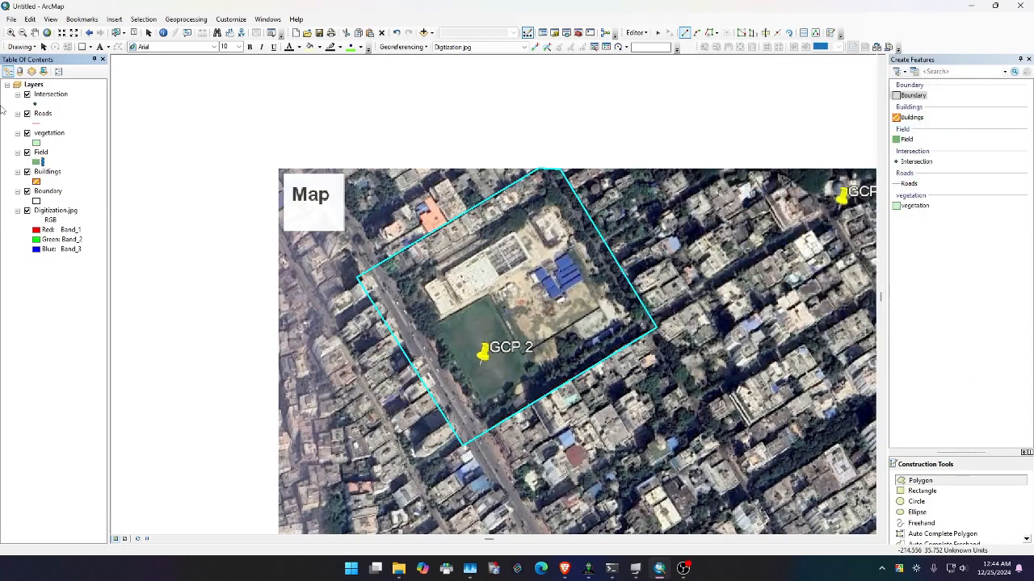
- Apply the Boundary, National line symbol to the Roads layer
click(39, 123)
click(751, 287)
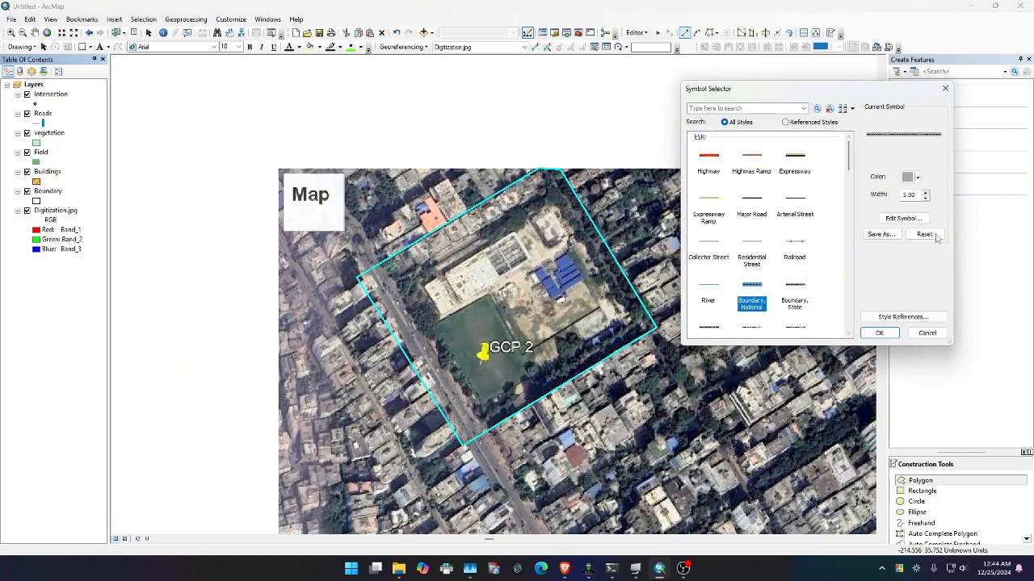
click(879, 333)
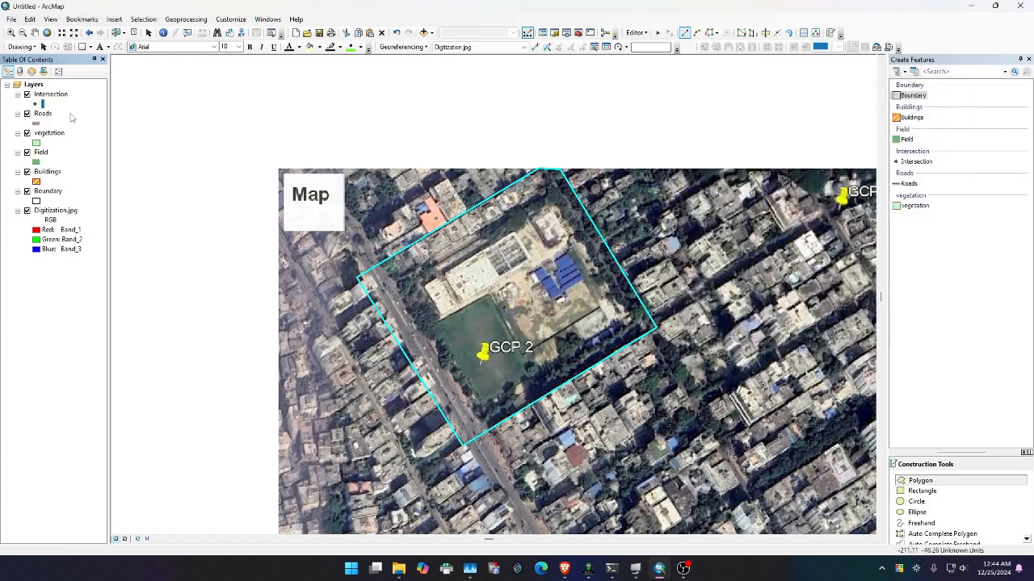
- Apply the Circle 13 marker symbol at size 20 to the Intersection layer
click(37, 103)
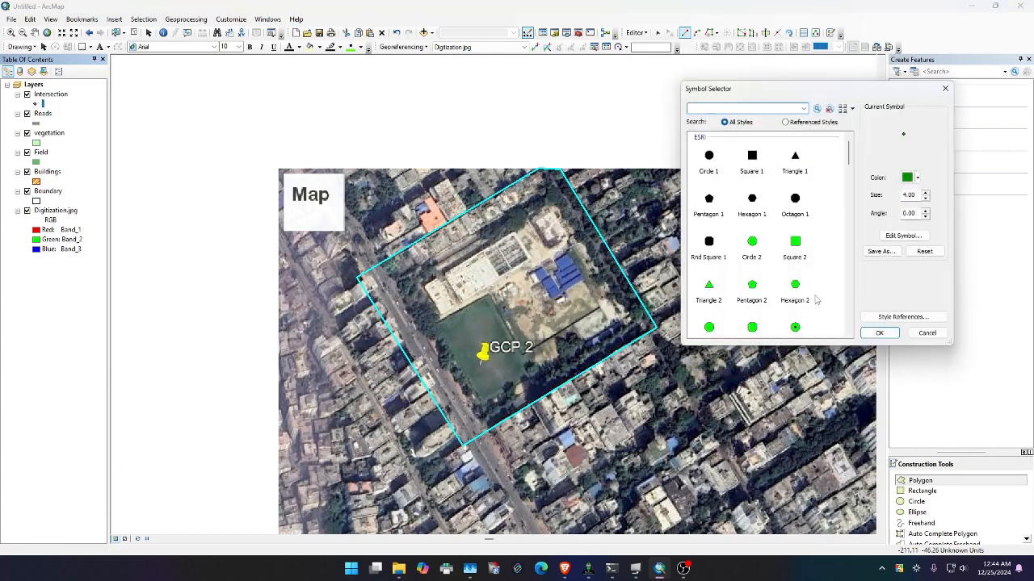
click(795, 327)
scroll(794, 255, down, 2)
scroll(810, 300, down, 8)
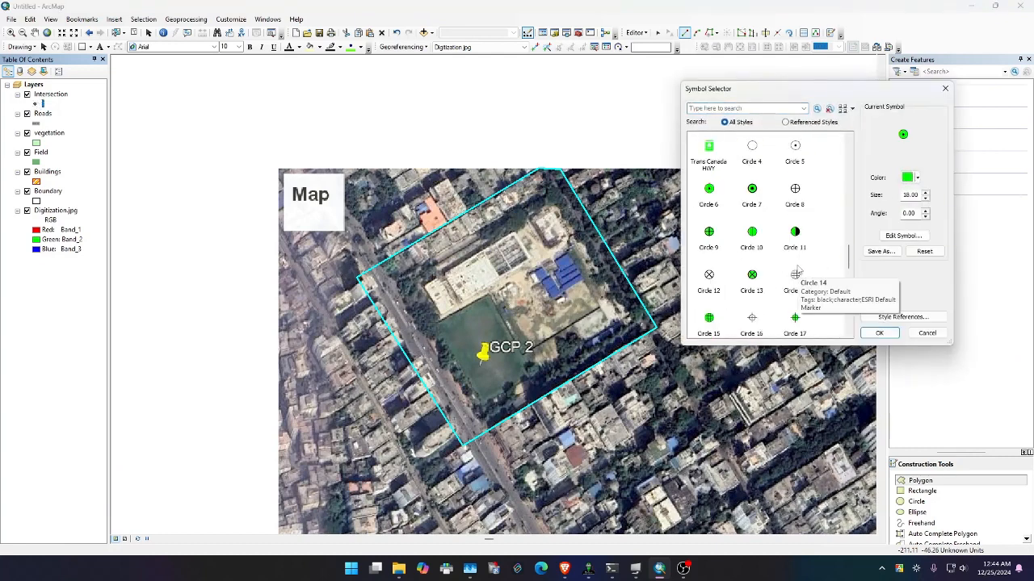
click(752, 275)
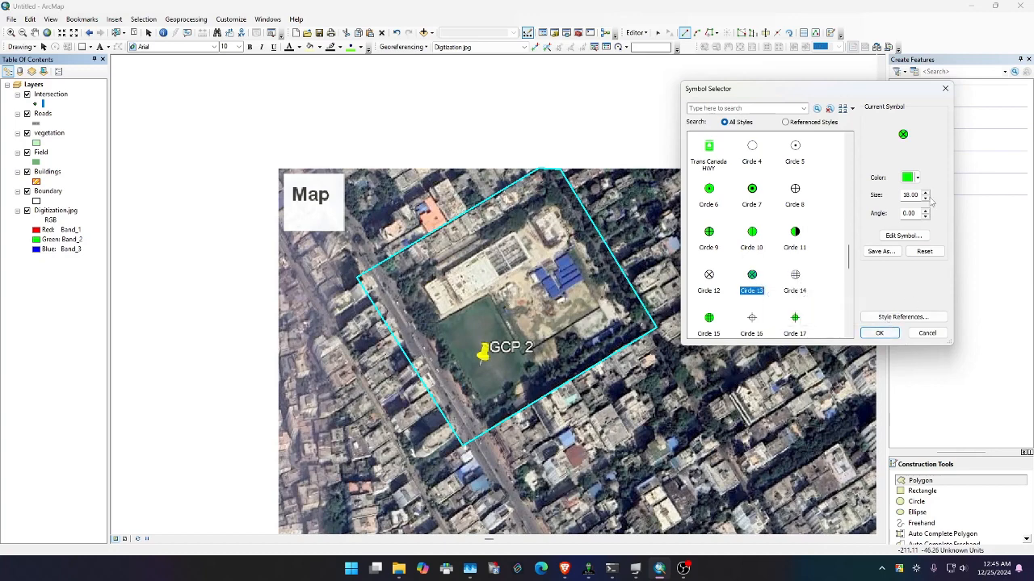
double_click(909, 194)
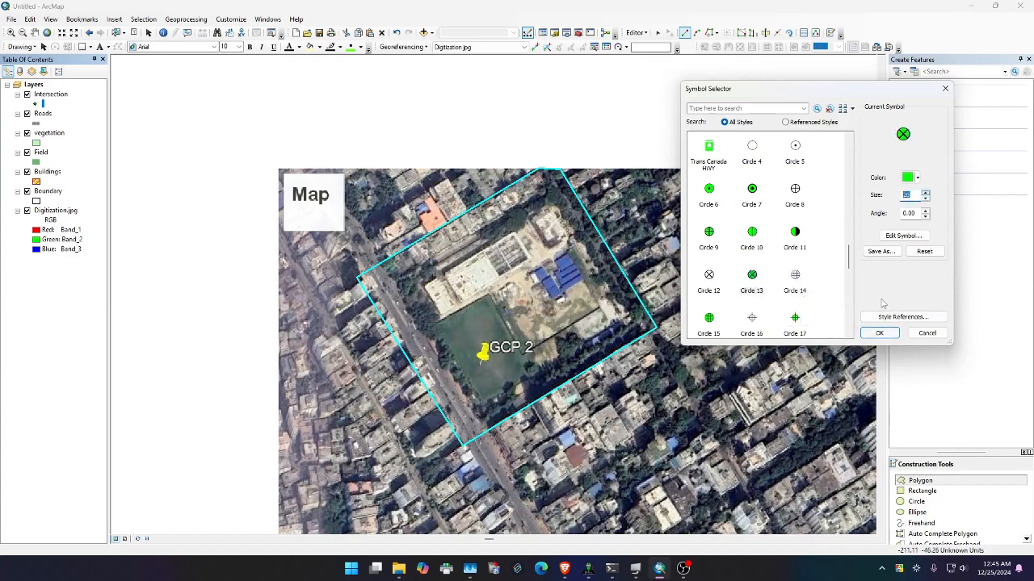
click(880, 333)
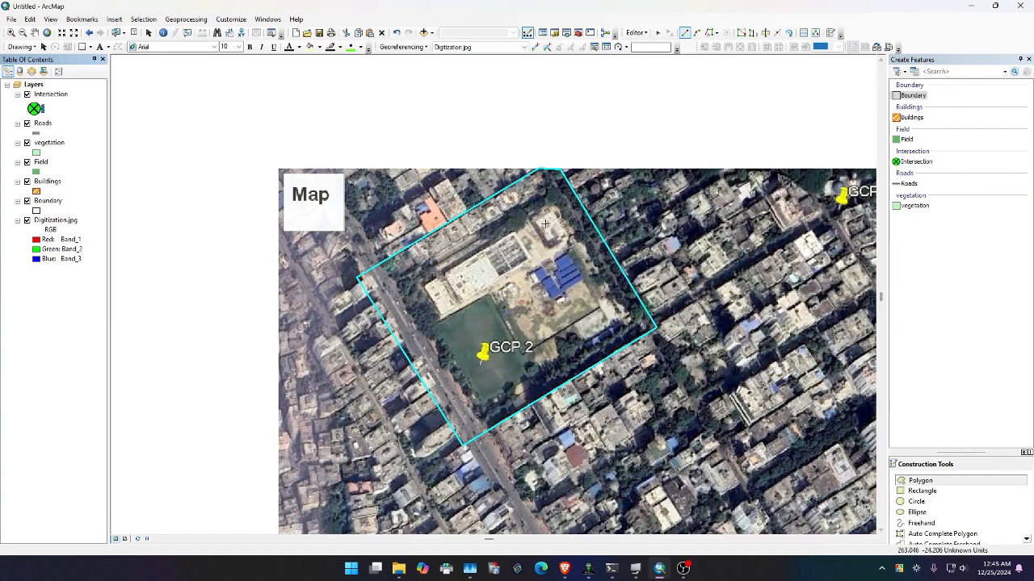
- Digitize the long white-roofed building north of the GCP 2 field as a six-vertex Buildings polygon and finish the sketch
click(911, 117)
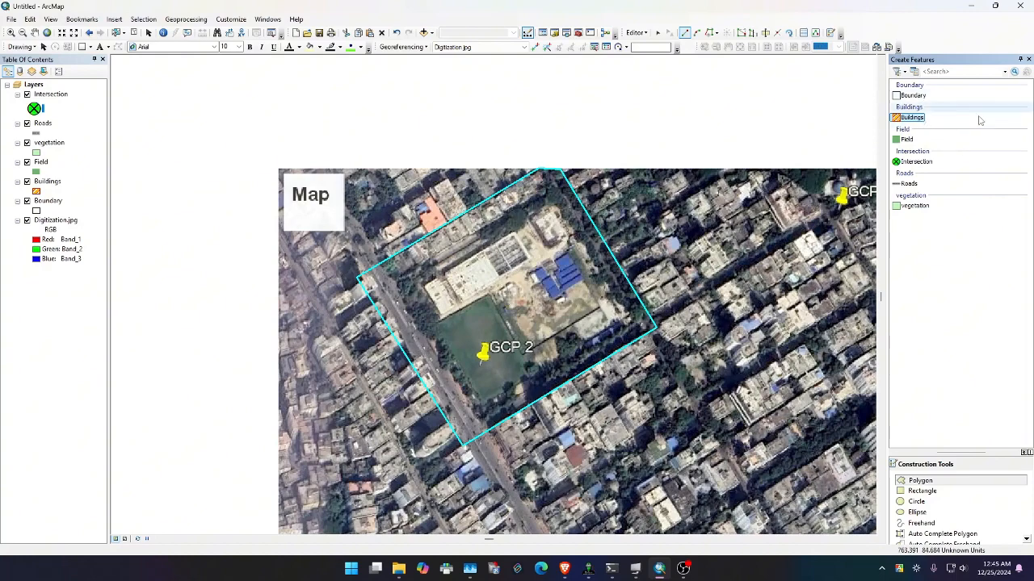
scroll(449, 266, up, 2)
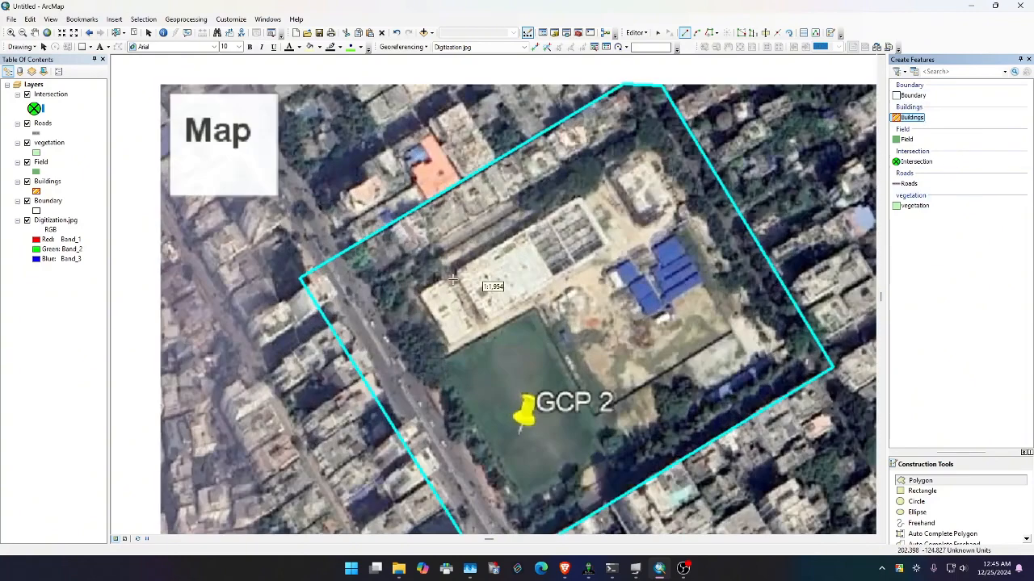
click(422, 292)
click(455, 273)
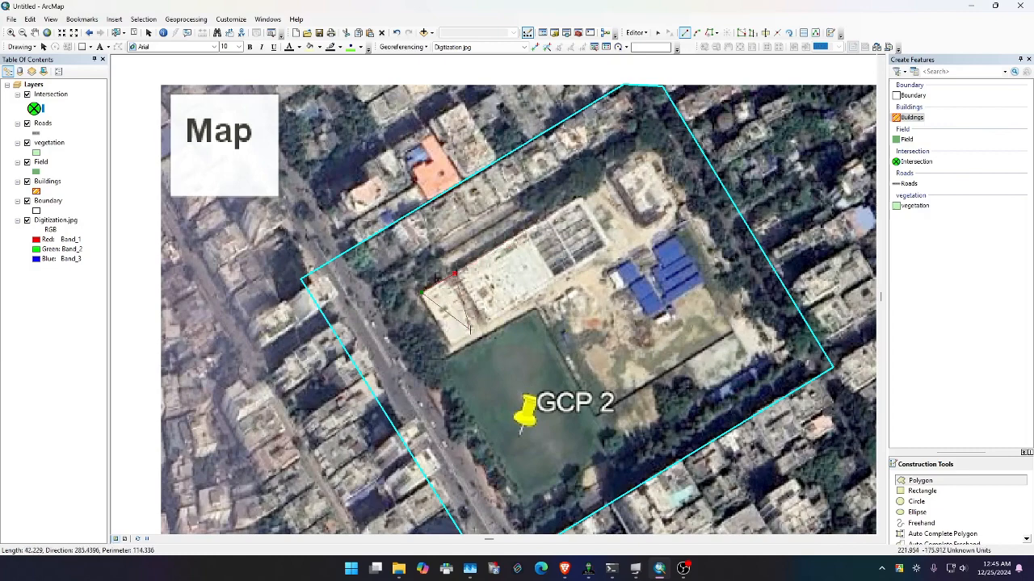
click(582, 197)
click(612, 243)
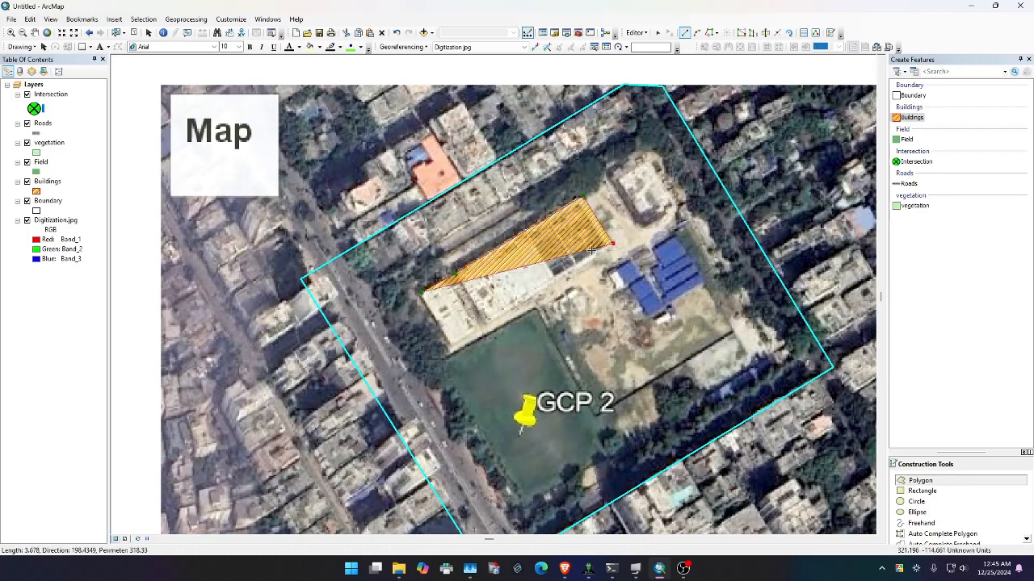
click(485, 323)
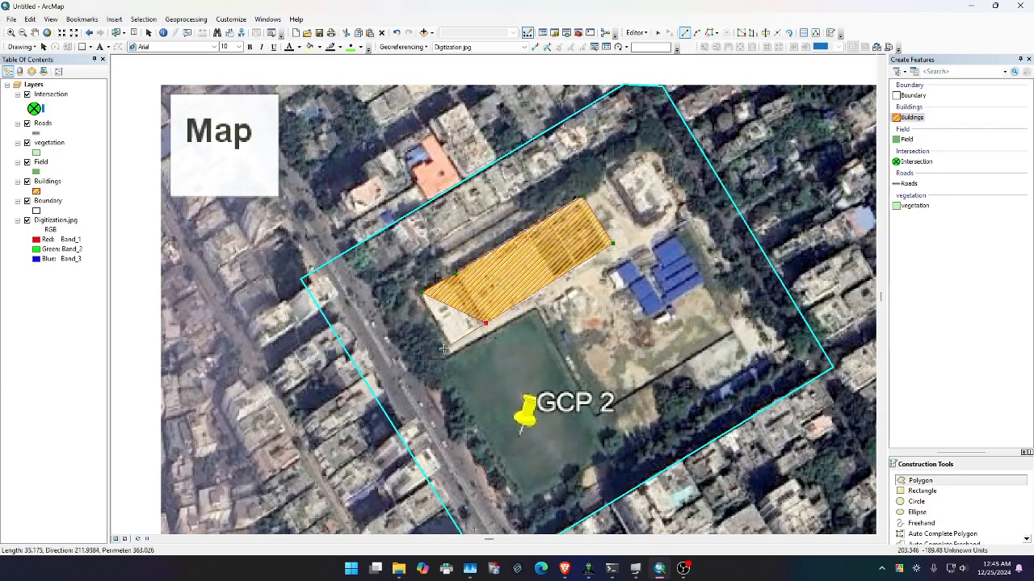
click(450, 347)
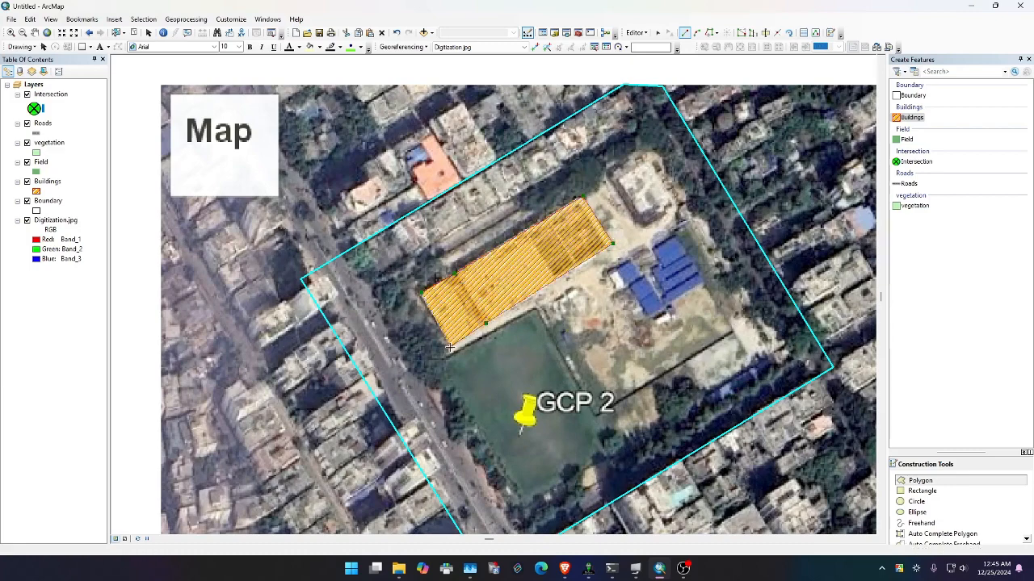
right_click(495, 286)
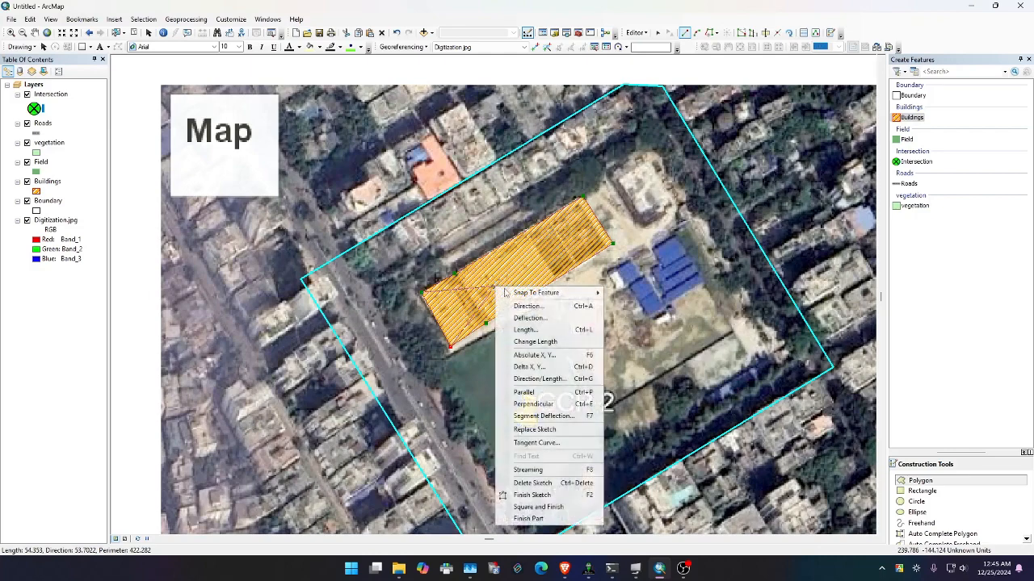
click(524, 495)
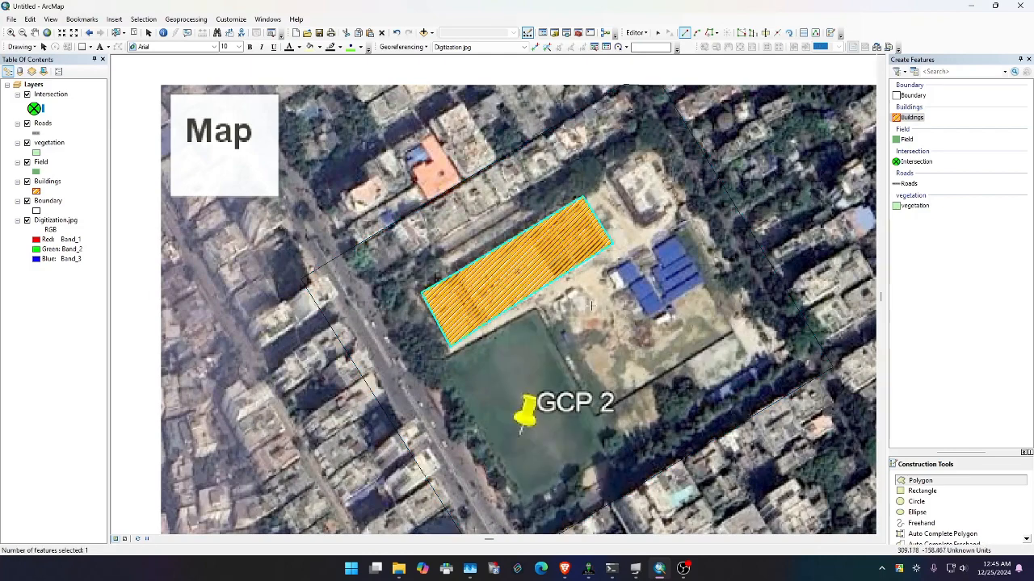
- Change the Boundary layer's outline color to red
click(938, 242)
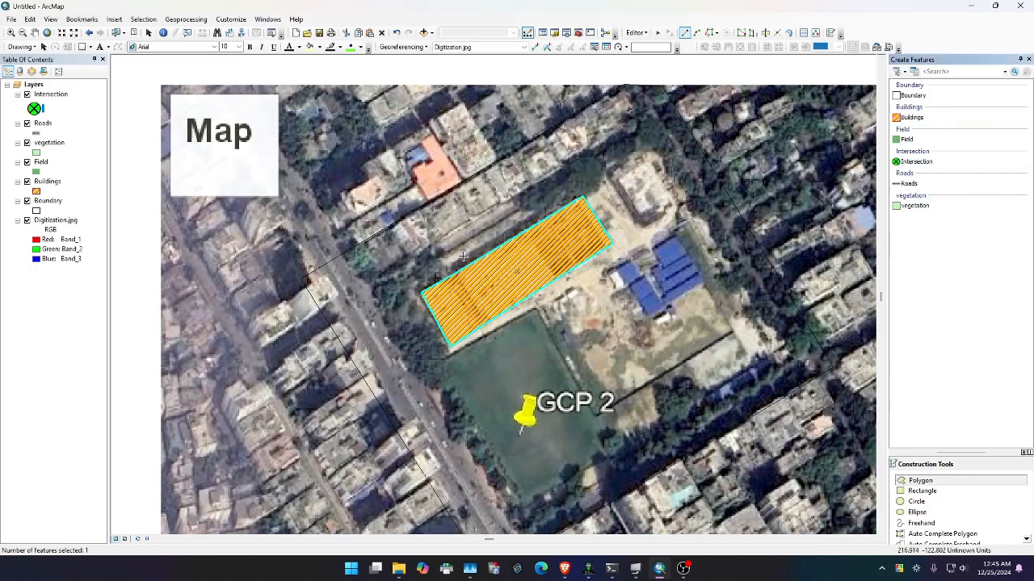
click(36, 211)
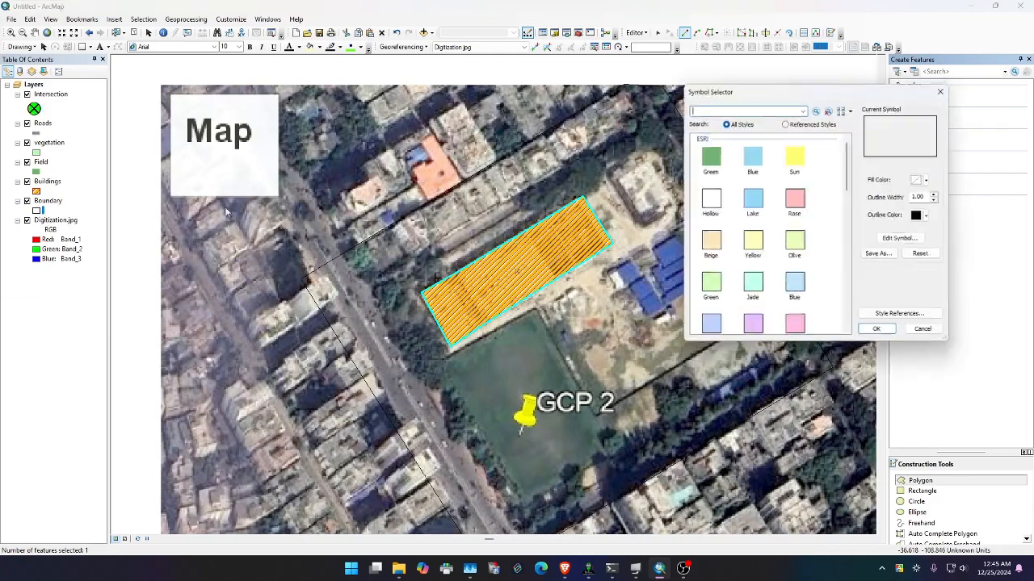
click(929, 216)
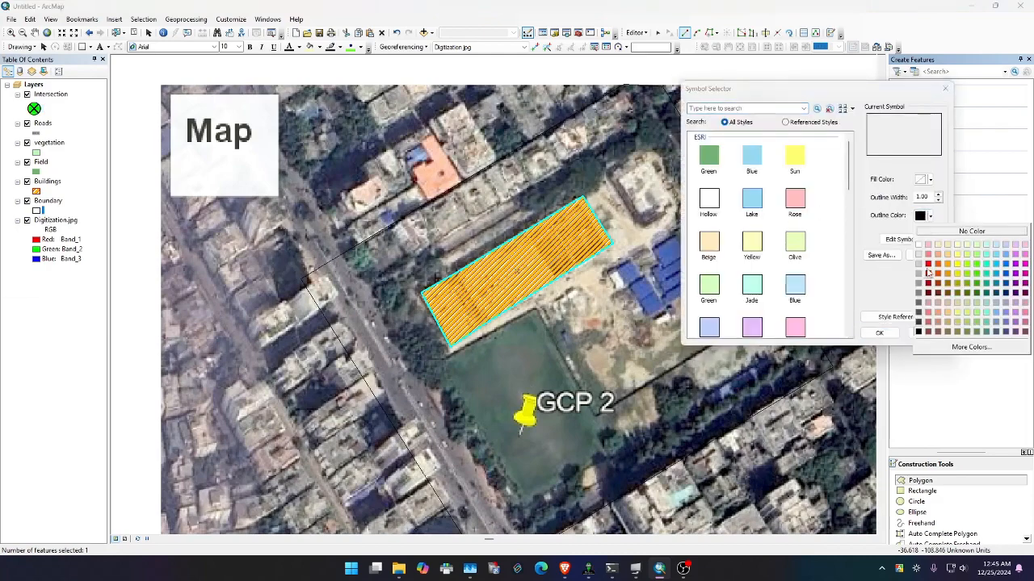
click(928, 265)
click(879, 333)
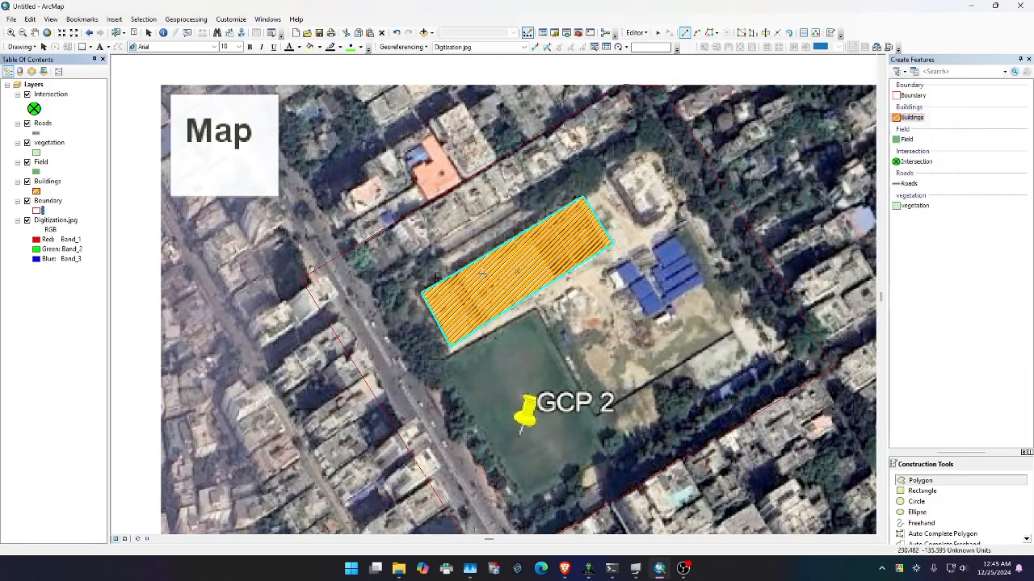
- Digitize the blue-roofed building group as a four-sided Buildings polygon and finish the sketch
click(648, 320)
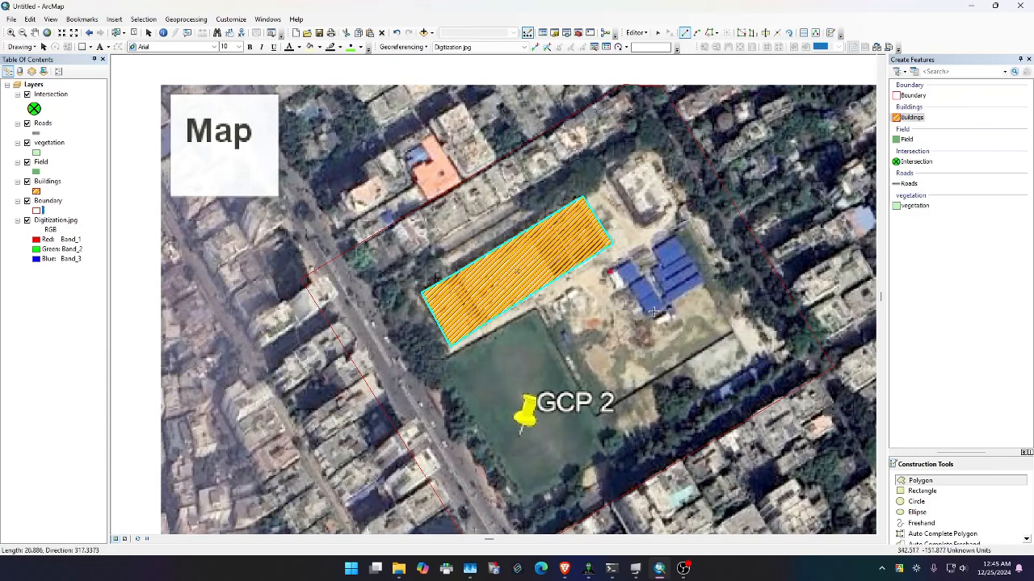
click(704, 282)
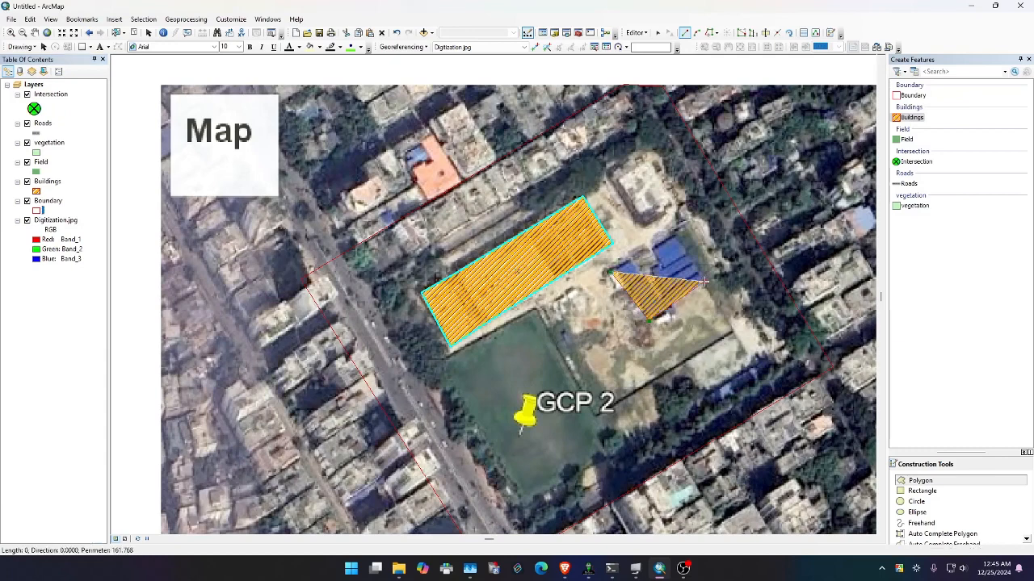
click(677, 234)
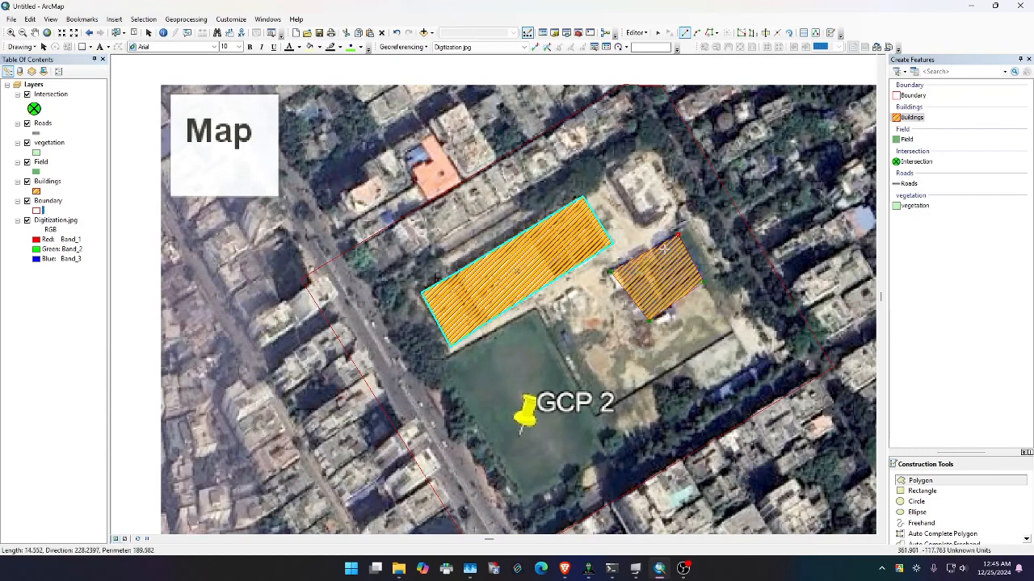
key(F2)
- Digitize the small building north of the blue-roofed group as a four-sided Buildings polygon and finish the sketch
click(620, 180)
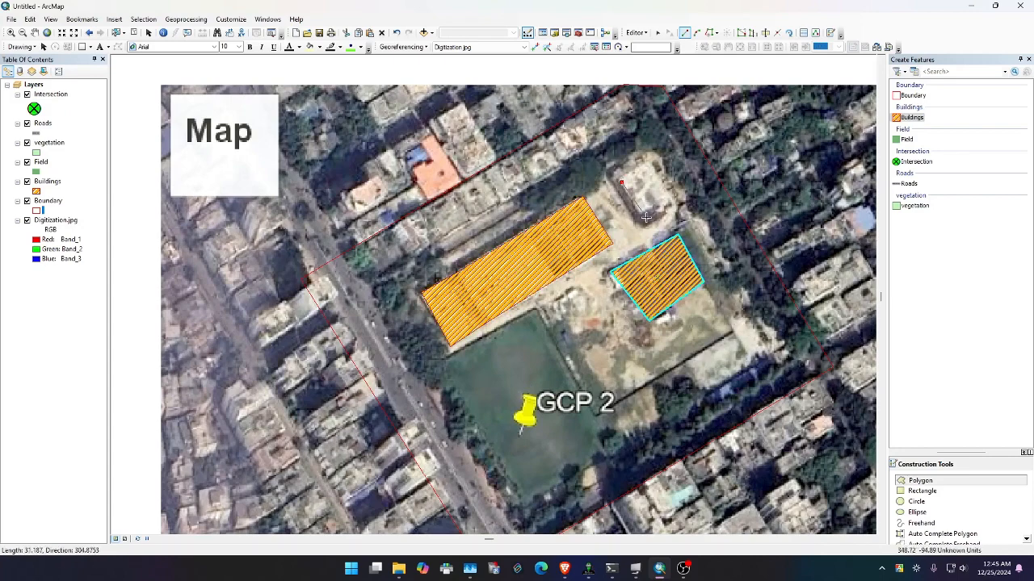
click(638, 217)
click(671, 195)
click(646, 160)
key(F2)
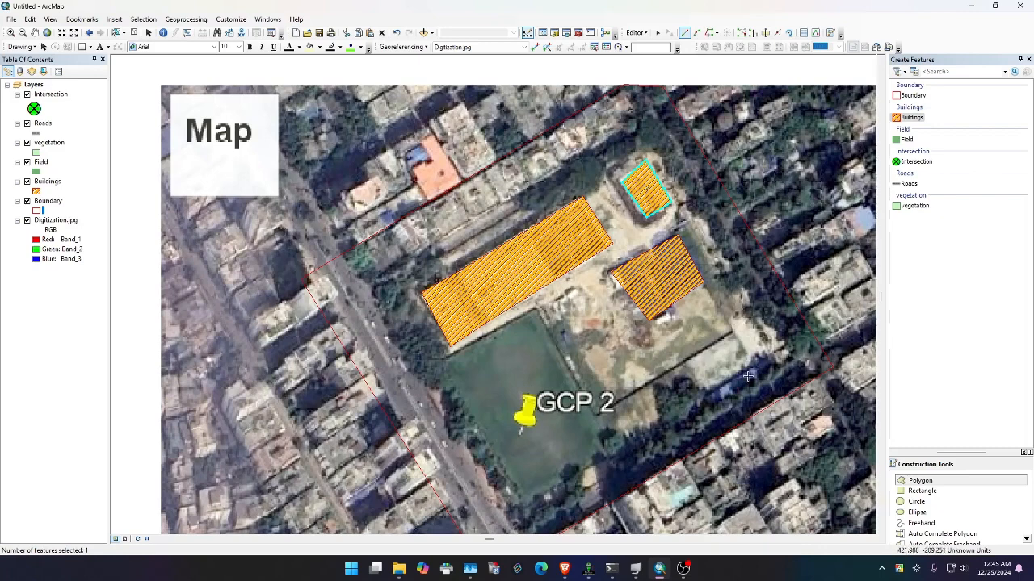
- Digitize the green playing field at GCP 2 as a four-sided Field polygon and finish the sketch
click(906, 139)
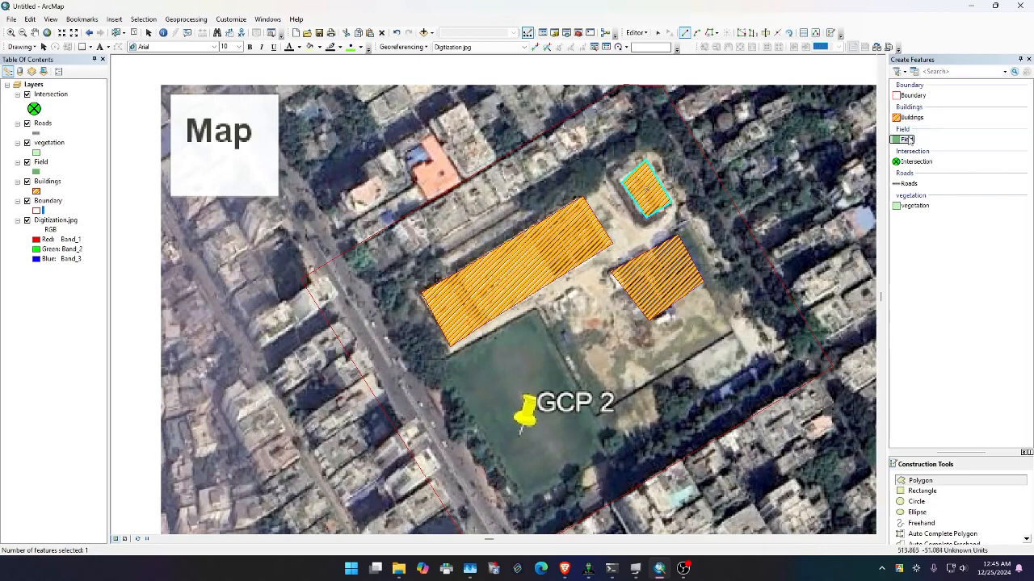
click(435, 367)
click(534, 311)
click(604, 447)
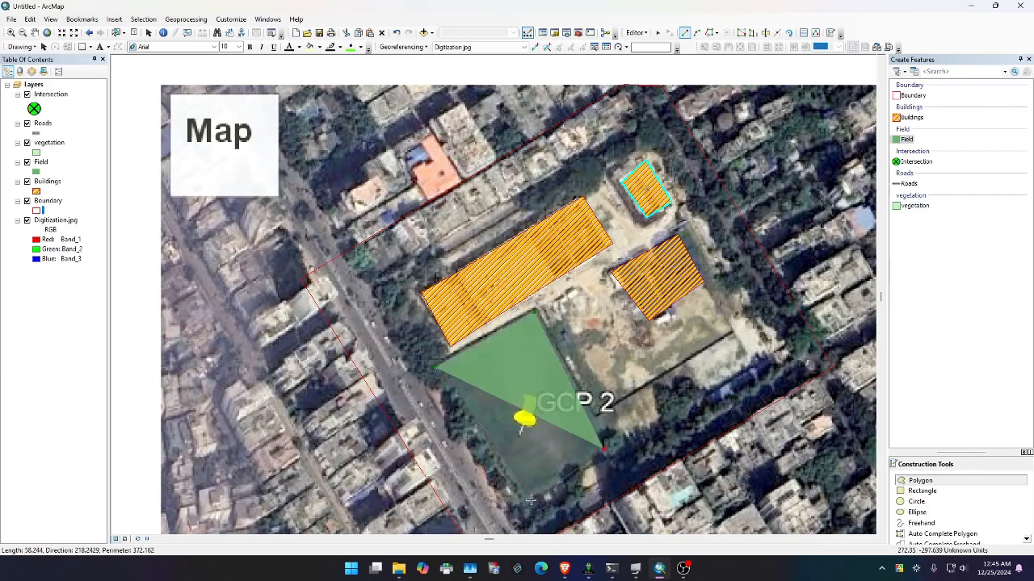
click(518, 507)
key(F2)
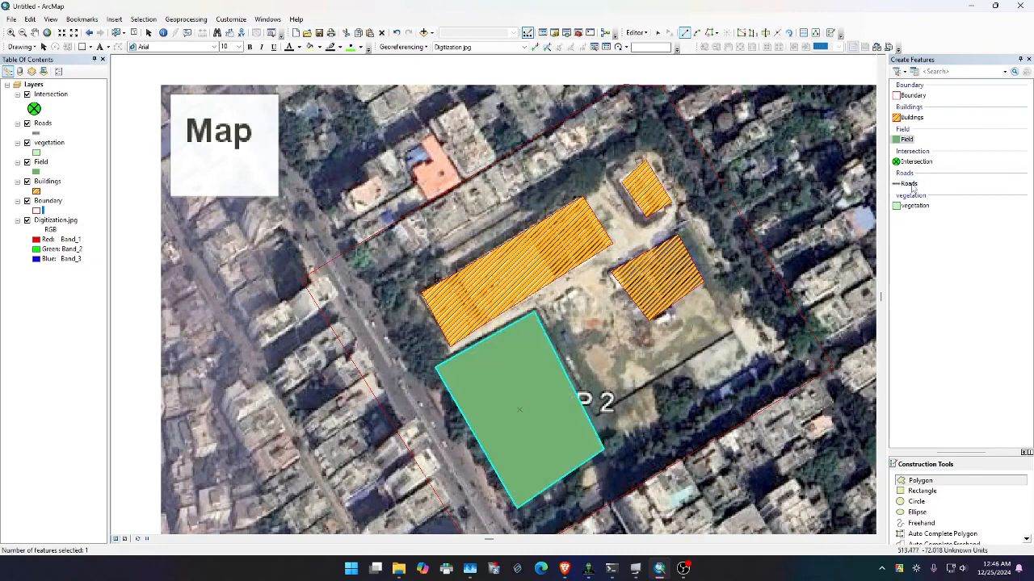
- Digitize the tree belt along the boundary's northeast side and northern corner, down to the long building, as one vegetation polygon
click(916, 205)
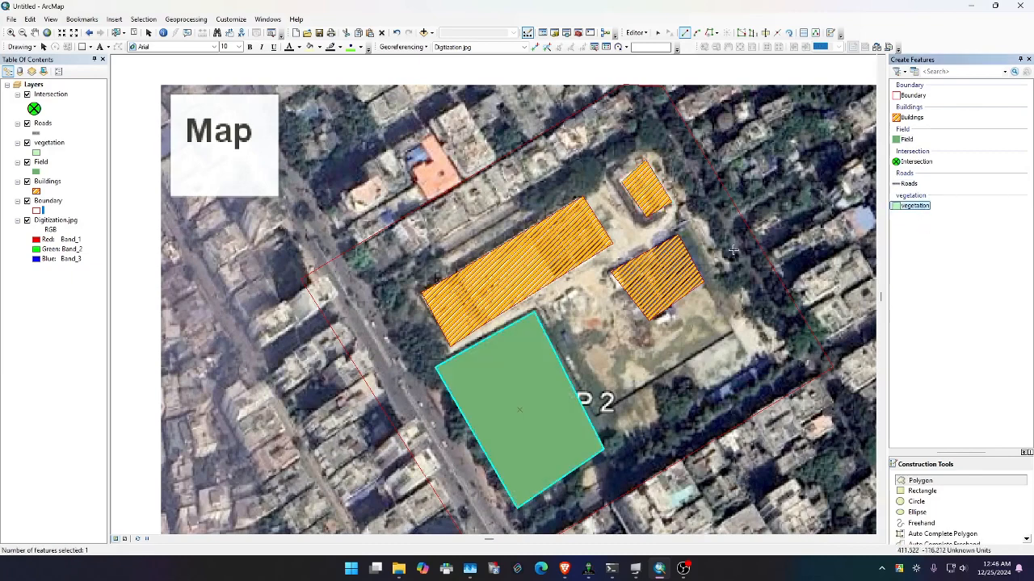
click(653, 146)
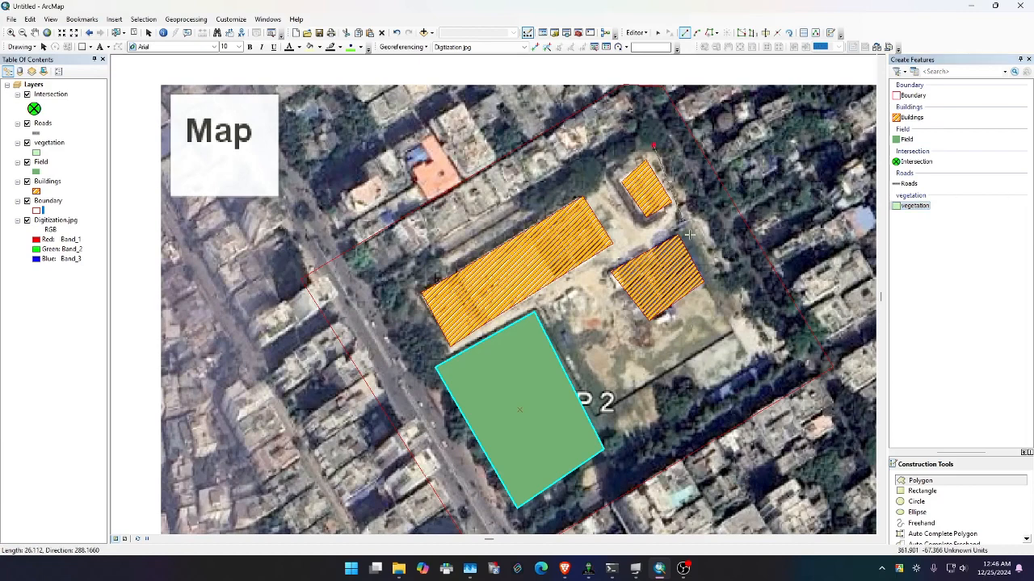
click(783, 346)
click(806, 334)
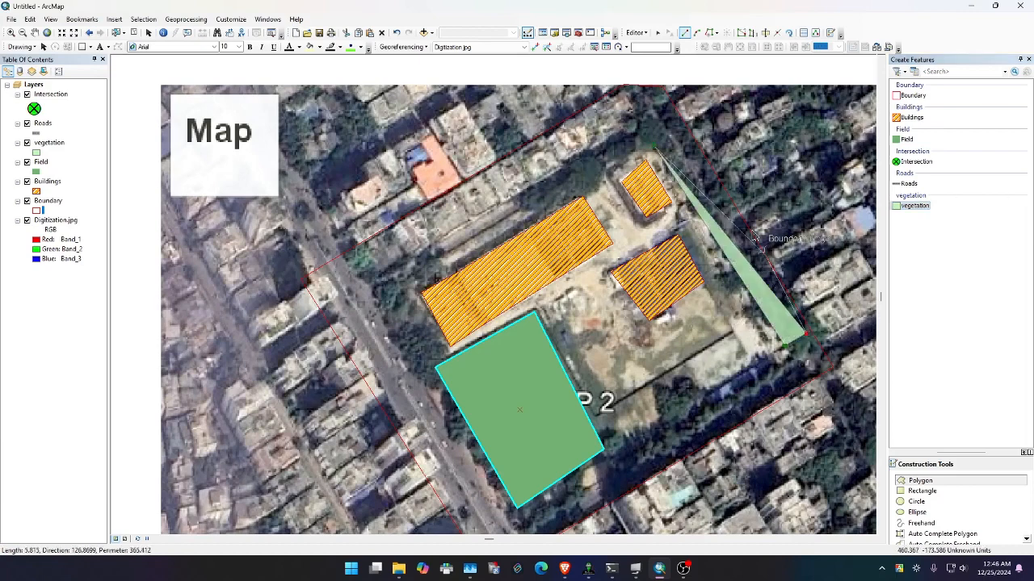
click(656, 93)
click(630, 99)
click(616, 137)
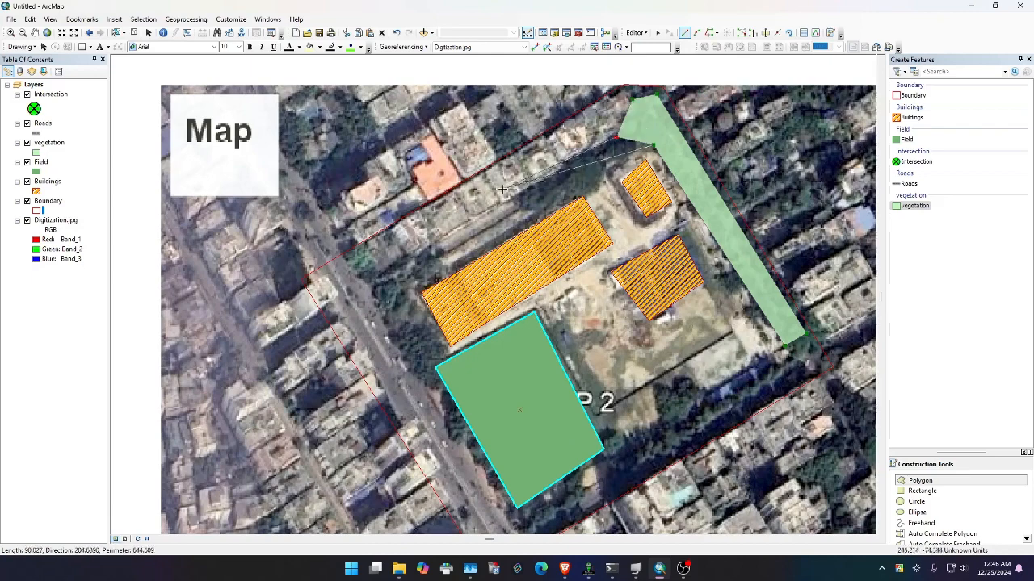
click(506, 202)
click(539, 224)
key(F2)
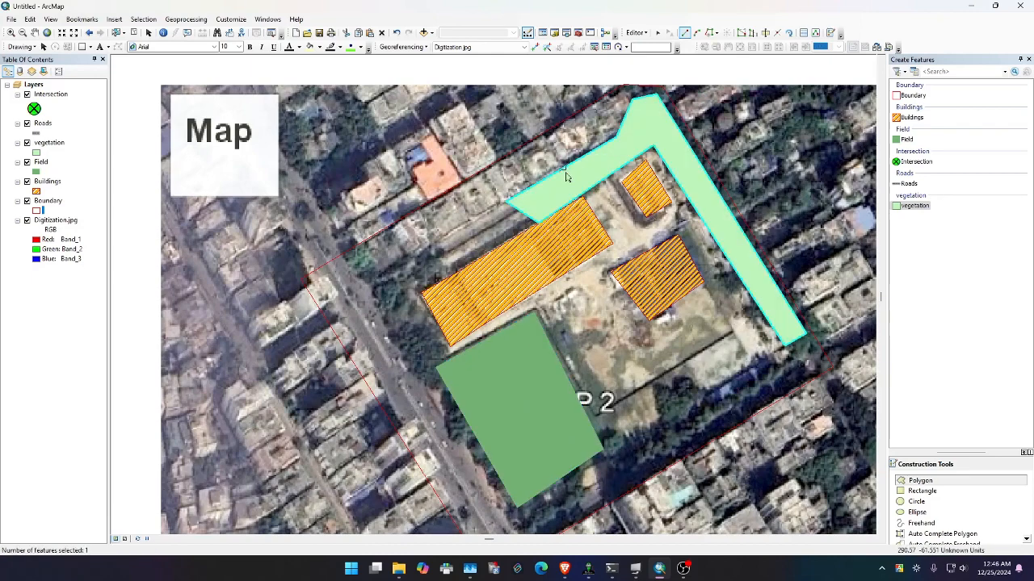
- Digitize the main road along the boundary's southwest side as a four-vertex Roads line about 255 units long and finish the sketch
drag(622, 326, 604, 204)
scroll(539, 381, down, 1)
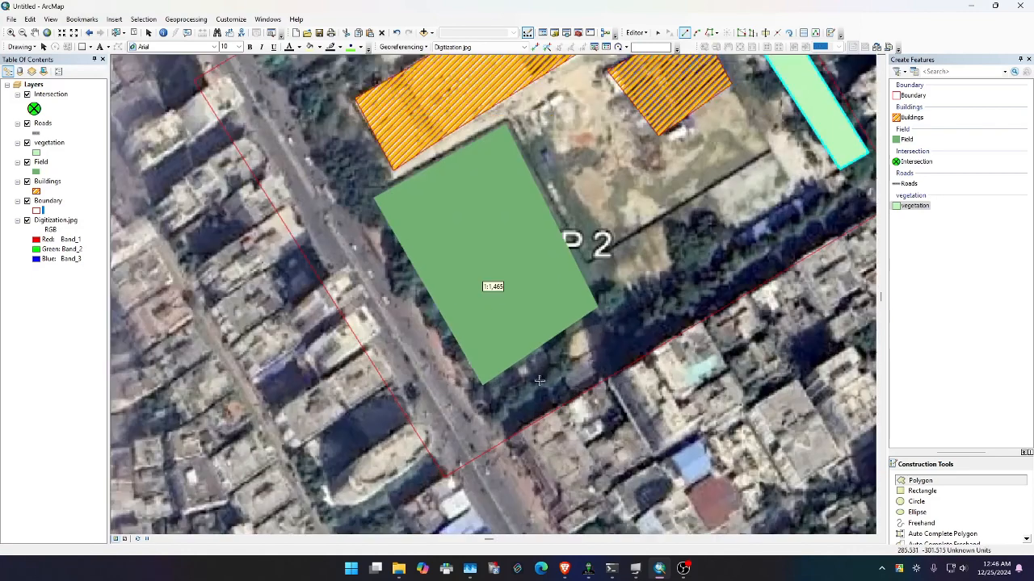
scroll(555, 261, up, 1)
click(908, 184)
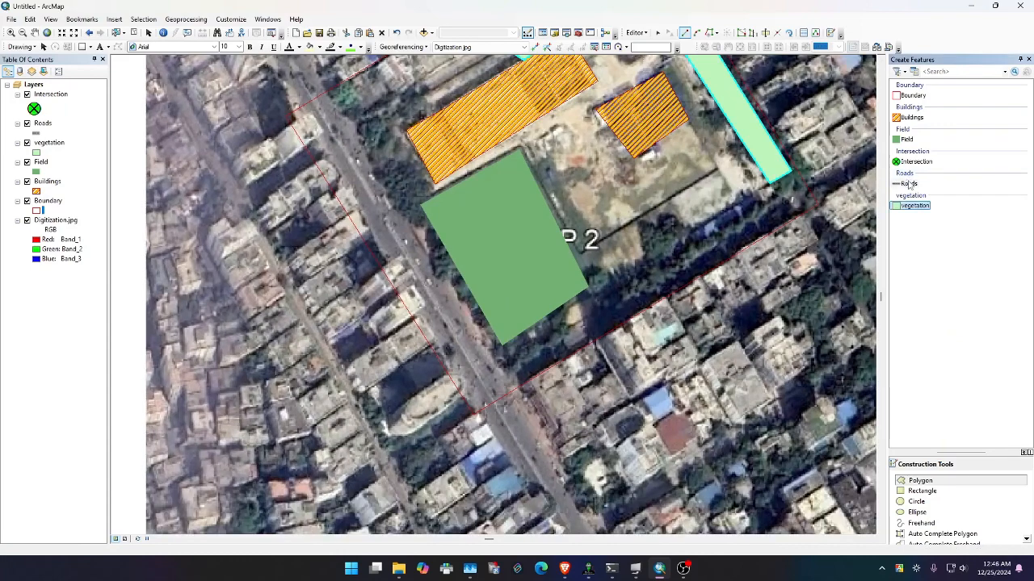
click(492, 402)
click(441, 309)
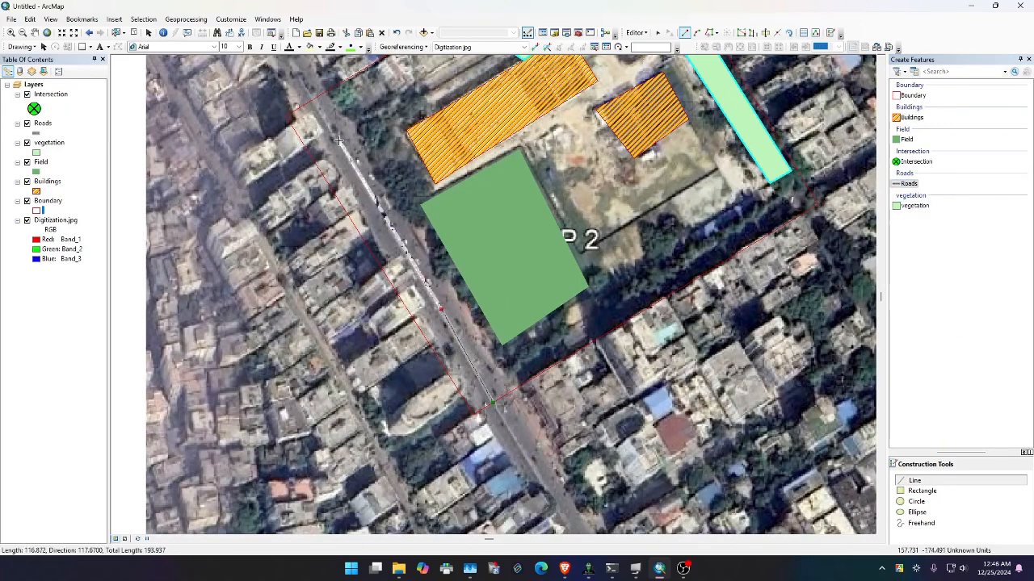
click(336, 139)
click(308, 103)
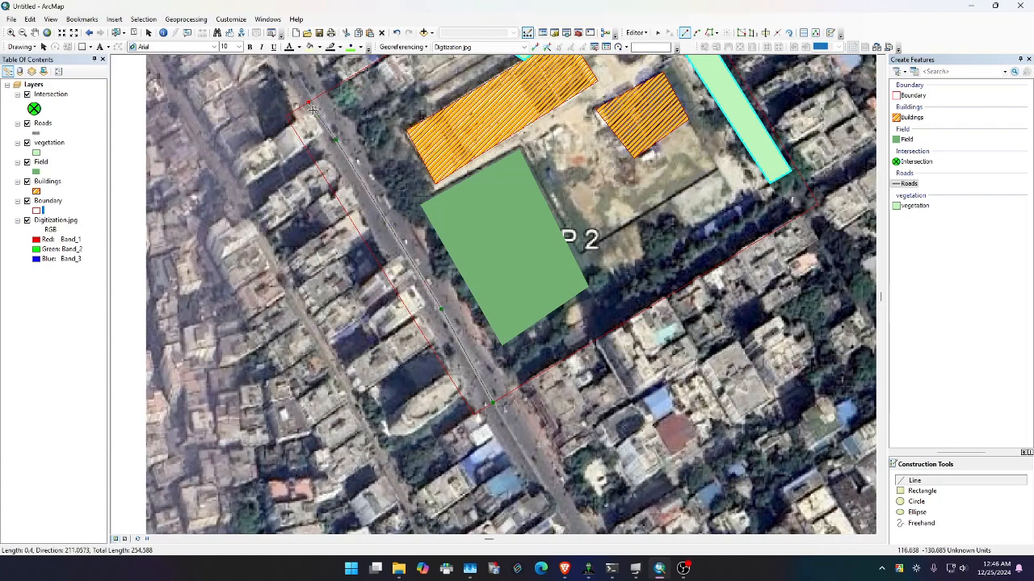
key(F2)
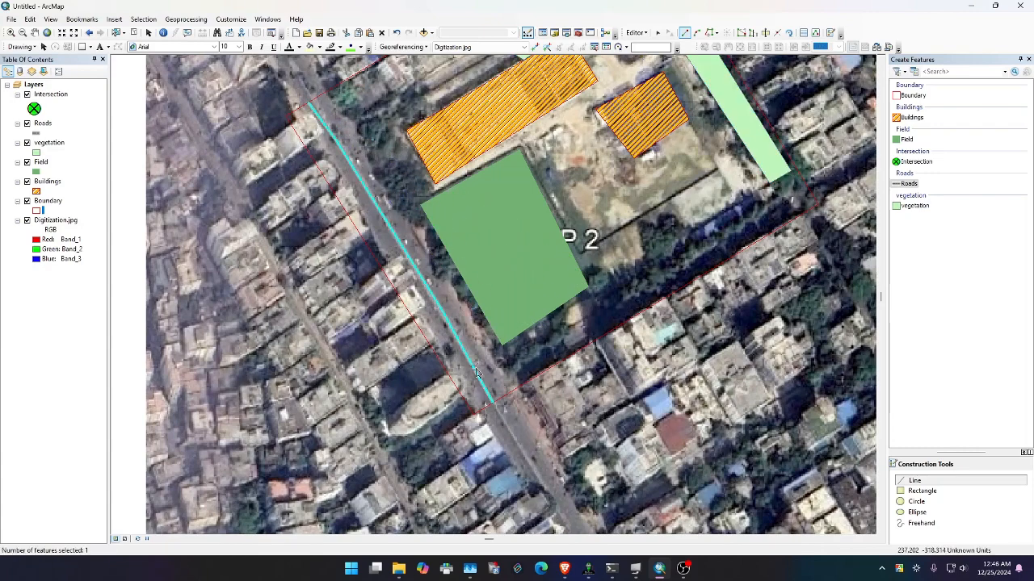
- Digitize the road inside the boundary's southeast side as a Roads line about 280 units long, crossing the main road, and finish it
click(908, 183)
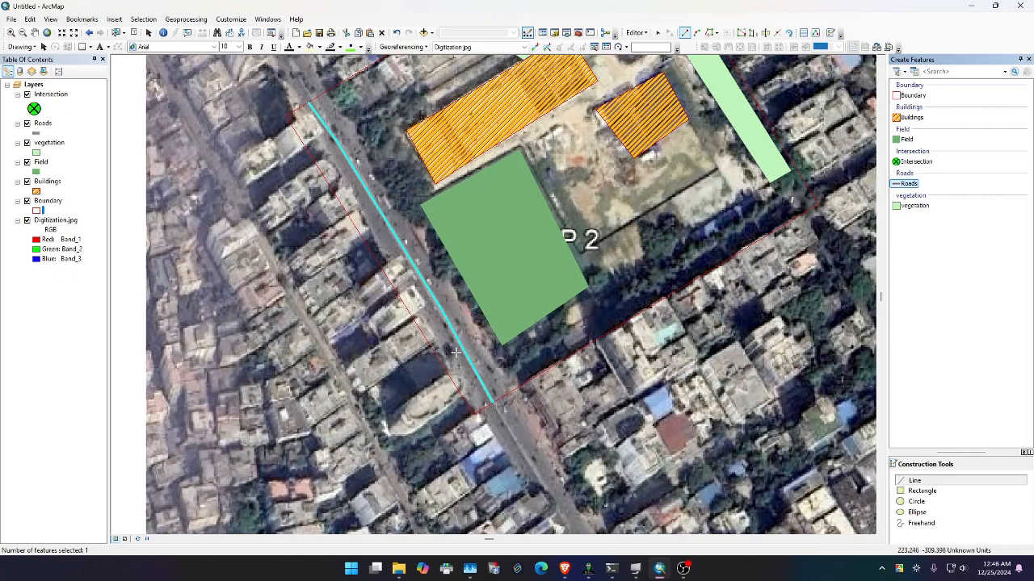
drag(439, 170, 434, 282)
drag(741, 329, 584, 140)
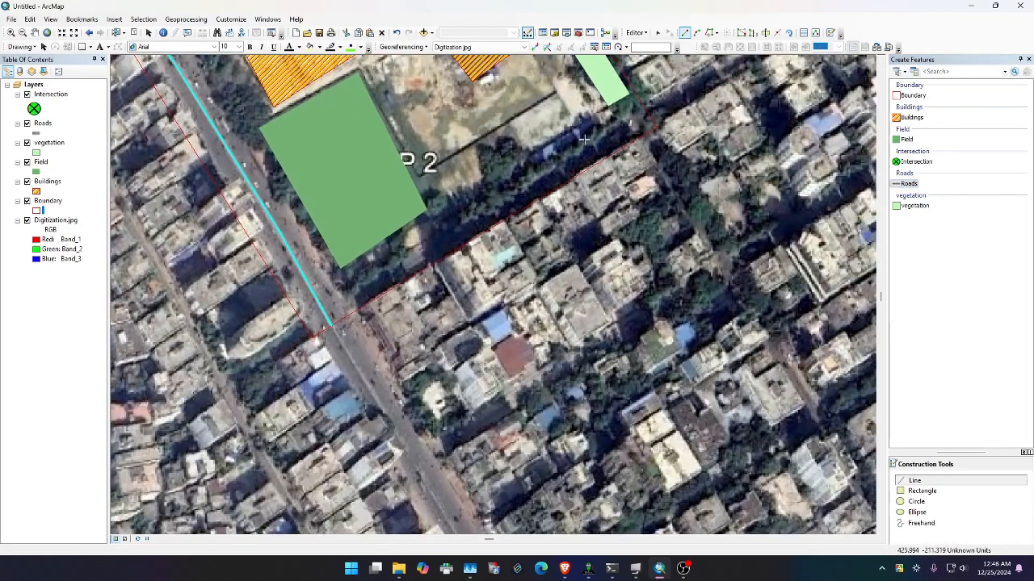
click(633, 122)
click(483, 201)
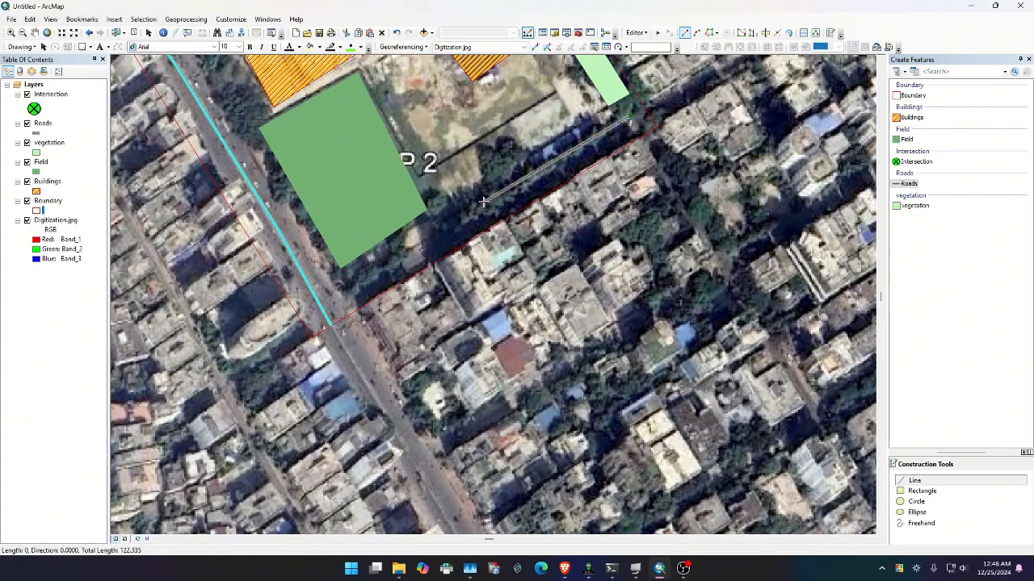
click(364, 278)
click(294, 317)
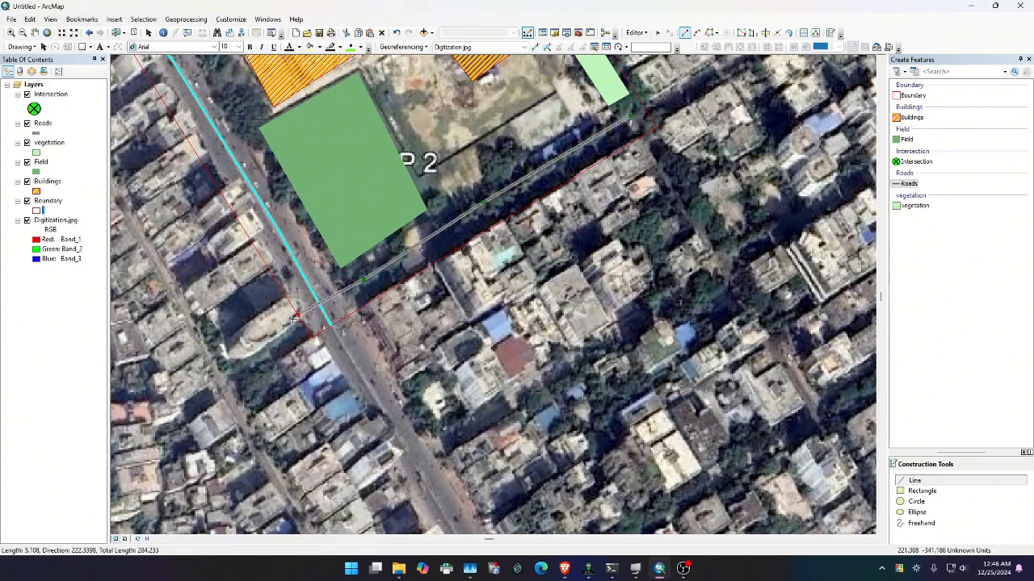
double_click(294, 316)
- Place an Intersection point where the two digitized roads cross near the boundary's southern corner
scroll(325, 315, up, 2)
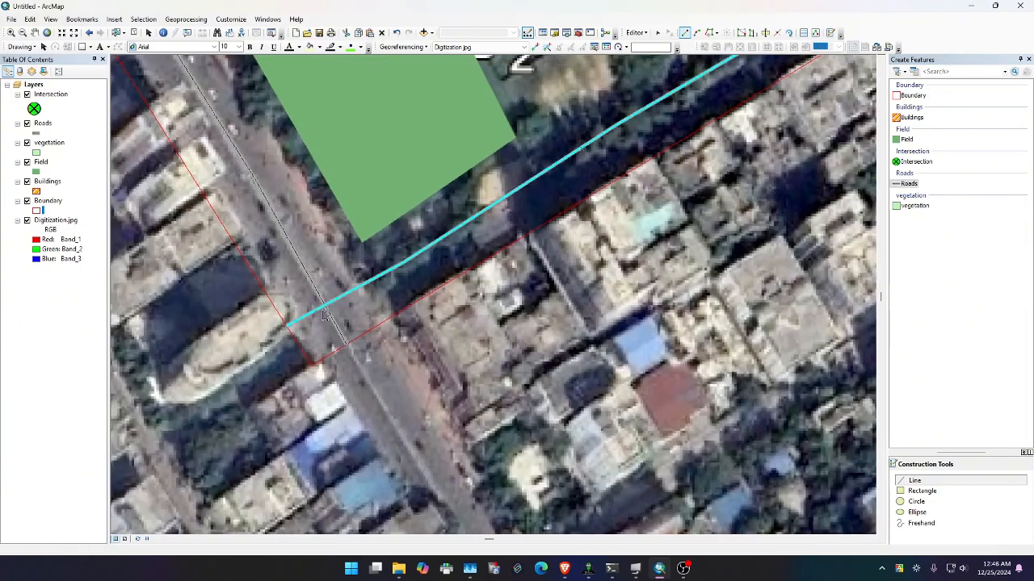
click(914, 162)
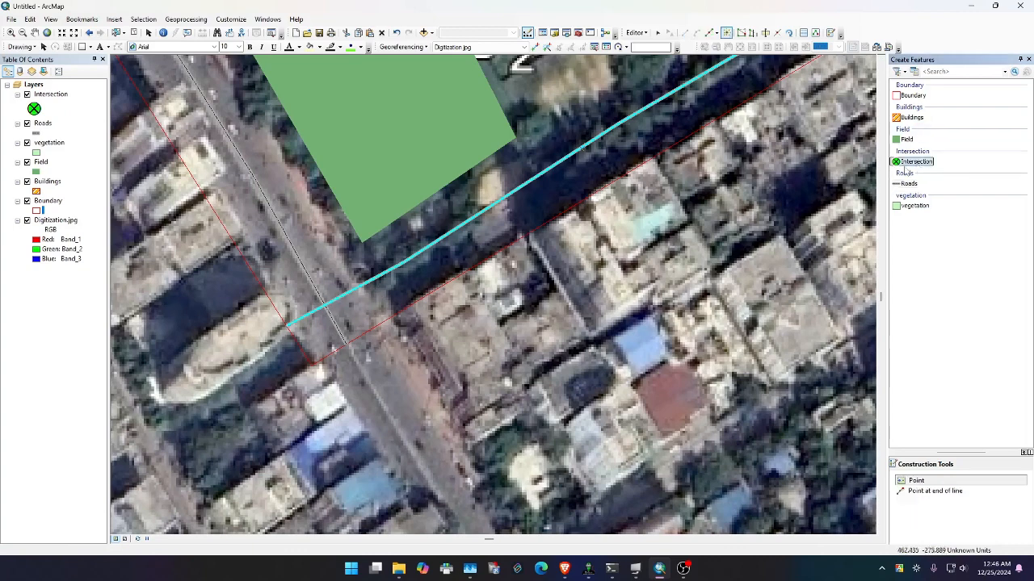
click(324, 305)
- Hide the Digitization.jpg image so only the digitized features are displayed
scroll(389, 329, up, 3)
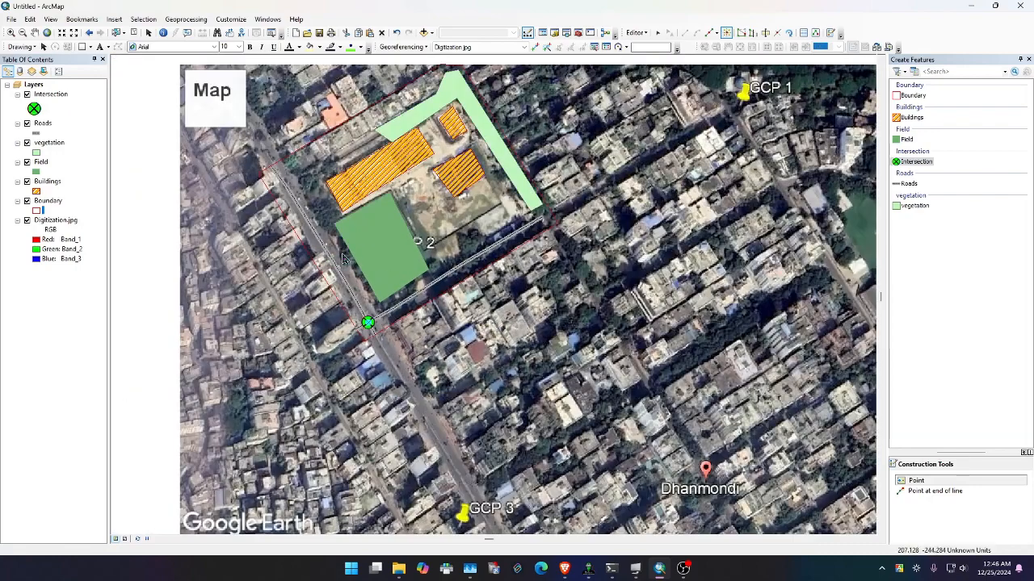
drag(346, 249, 396, 276)
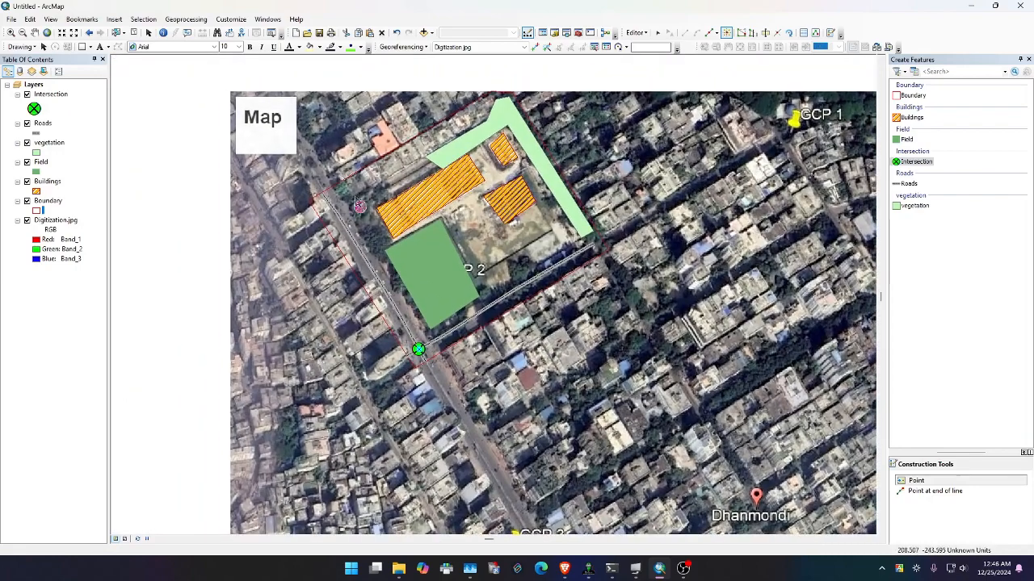
drag(400, 211, 446, 242)
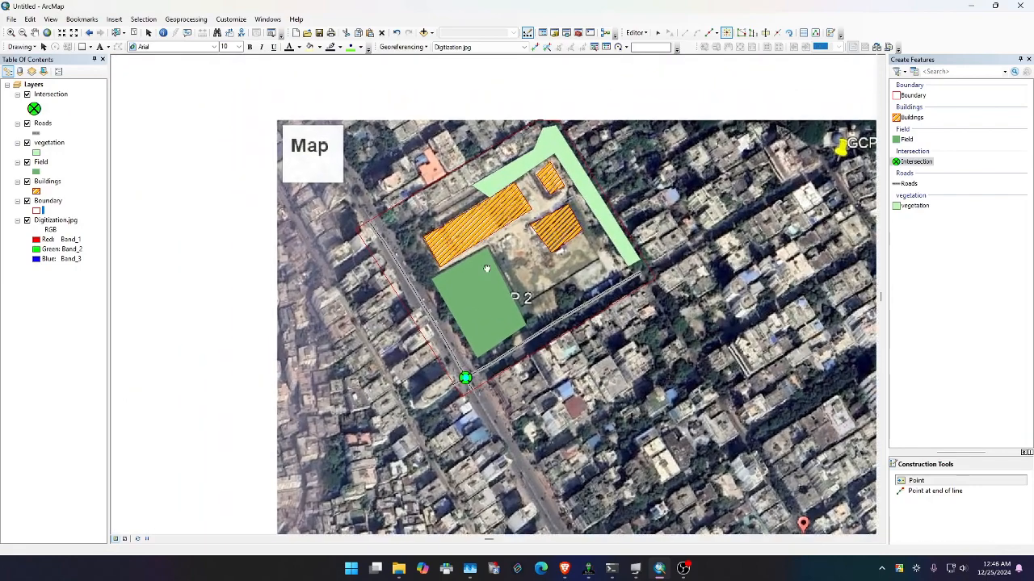
scroll(406, 235, down, 1)
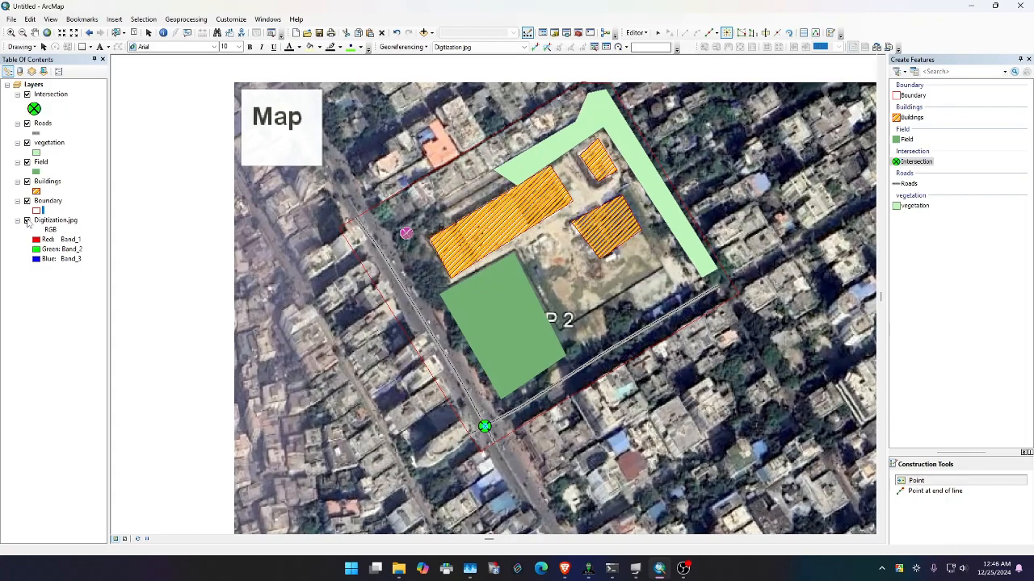
click(27, 221)
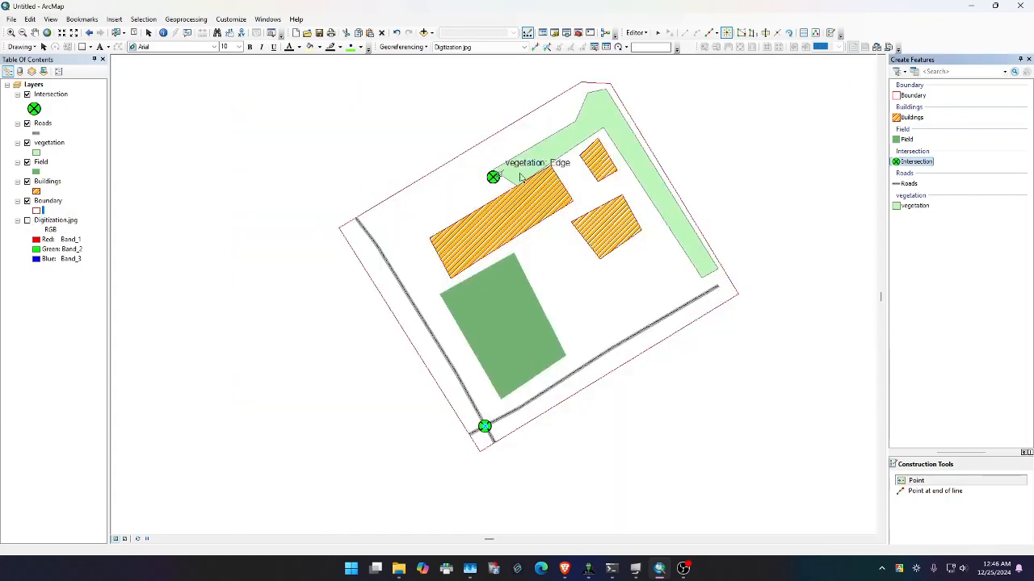
click(552, 152)
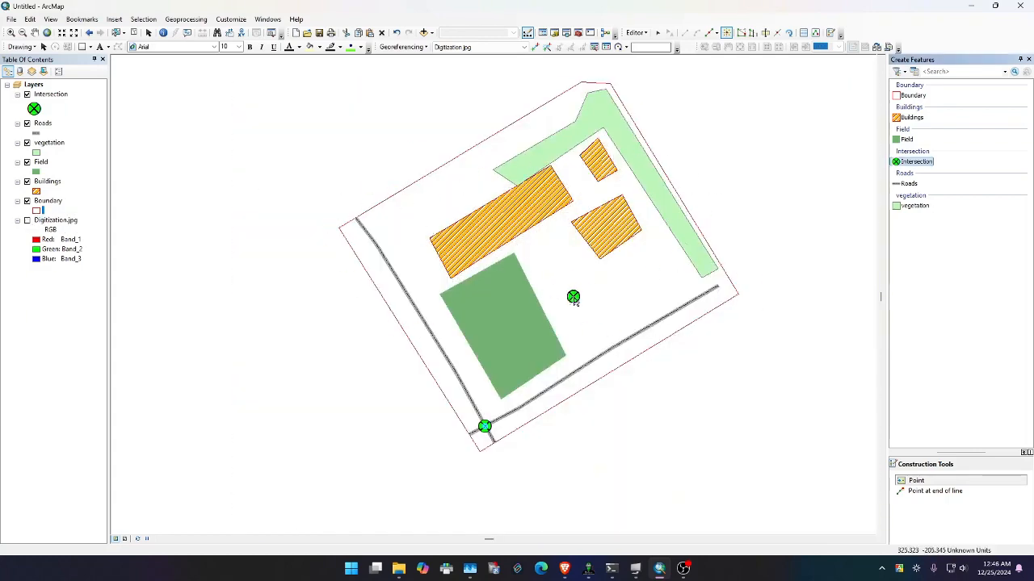
- Switch to the layout page, then enlarge and center the digitized map within its data frame
click(124, 538)
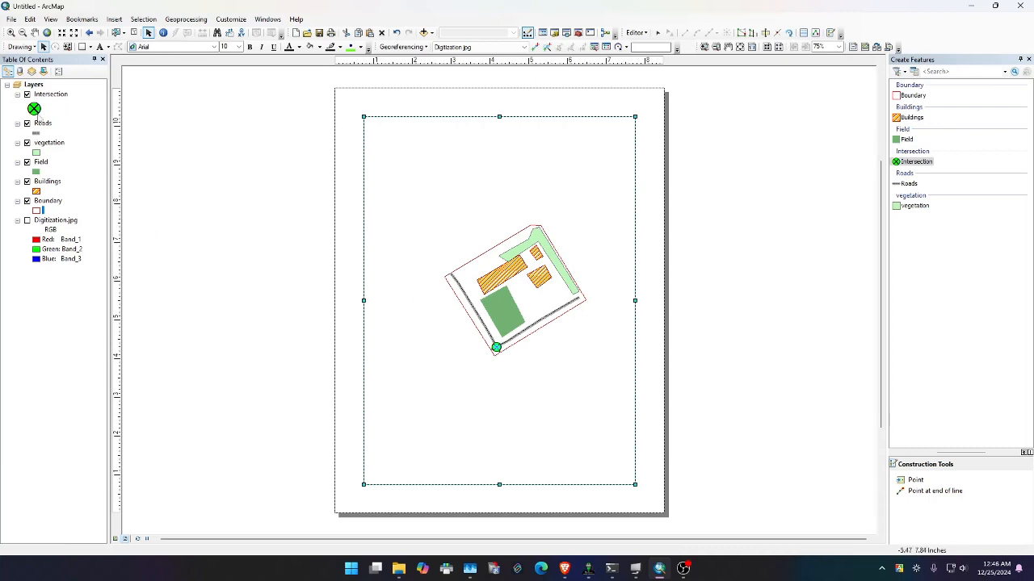
click(34, 32)
drag(171, 109, 152, 122)
click(73, 33)
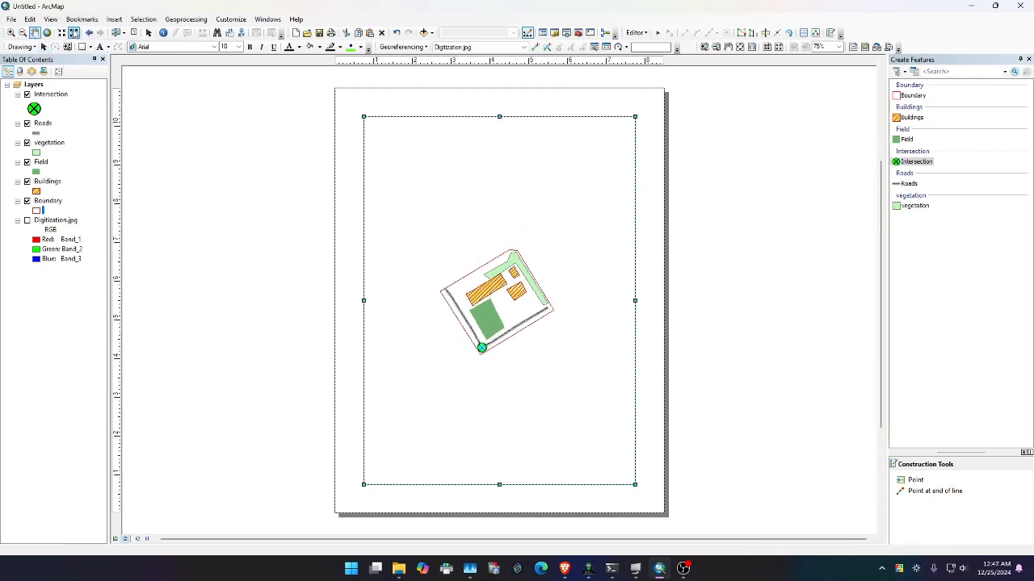
click(61, 32)
click(61, 33)
click(61, 32)
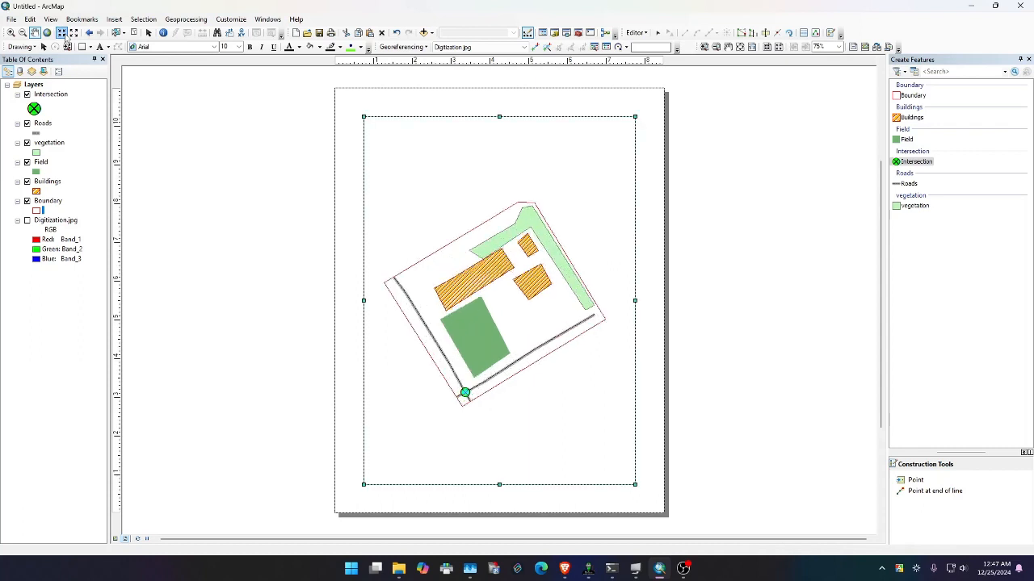
drag(434, 322, 442, 326)
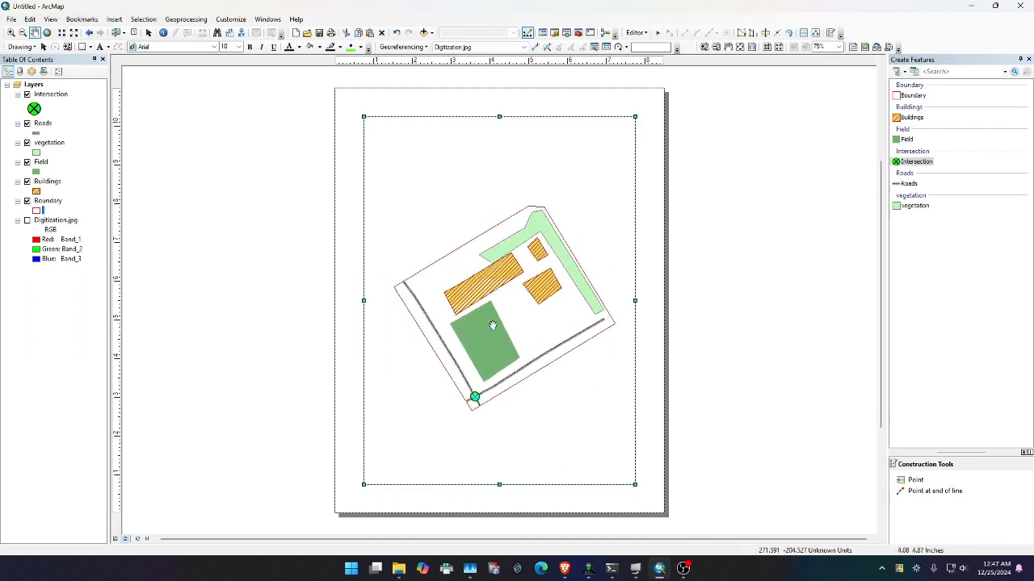
scroll(492, 326, up, 1)
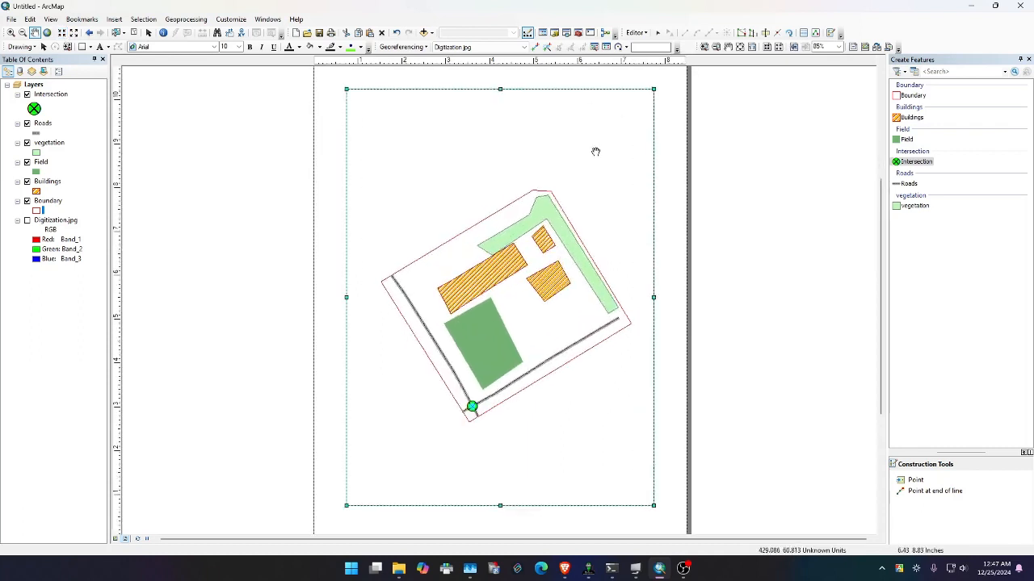